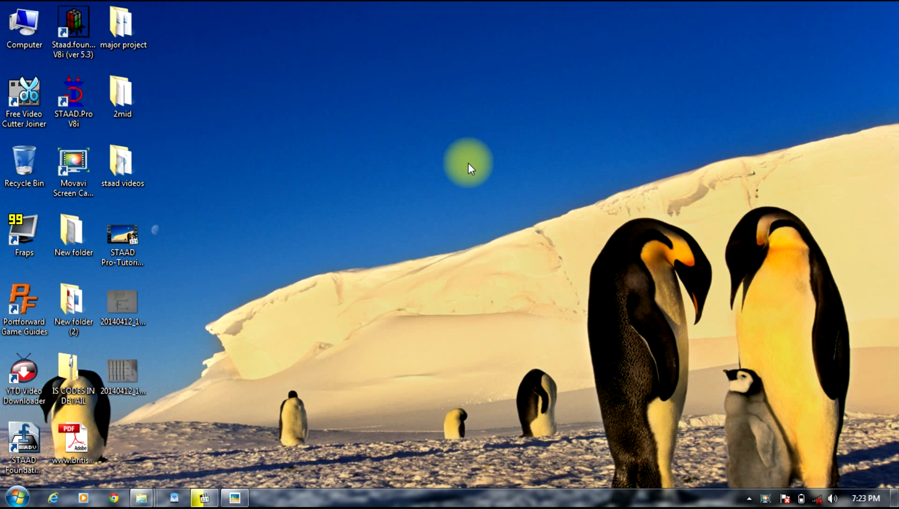
Look over the frame drawing photo, then refresh the desktop
{"action": "left_click", "coordinate": [235, 498]}
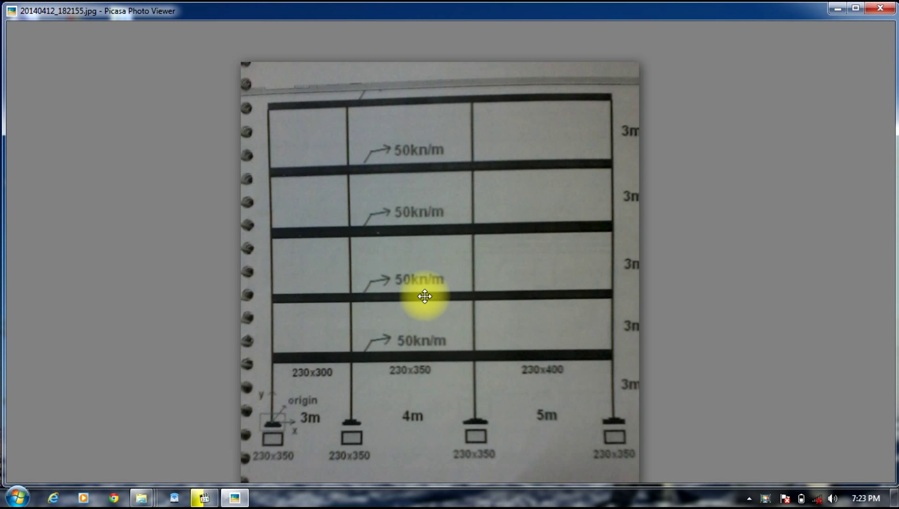
{"action": "scroll", "coordinate": [444, 301], "scroll_direction": "up", "scroll_amount": 4}
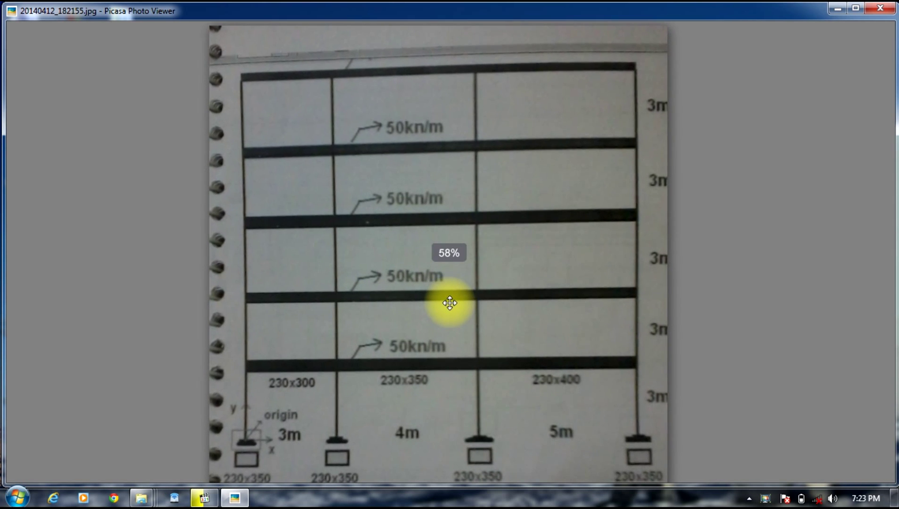
{"action": "left_click", "coordinate": [837, 9]}
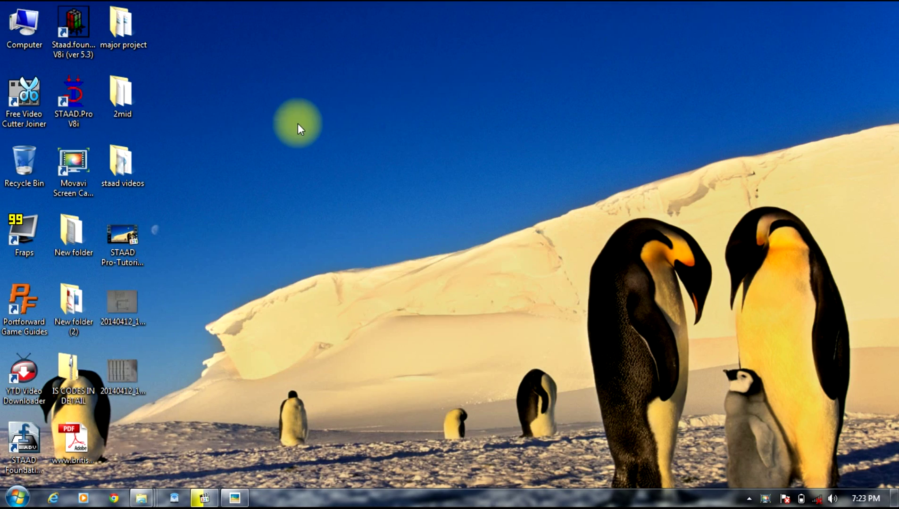
{"action": "right_click", "coordinate": [294, 129]}
{"action": "left_click", "coordinate": [333, 167]}
Create new plane project 'tjtrf' in metres and kilonewtons, starting with Add Beam
{"action": "double_click", "coordinate": [74, 95]}
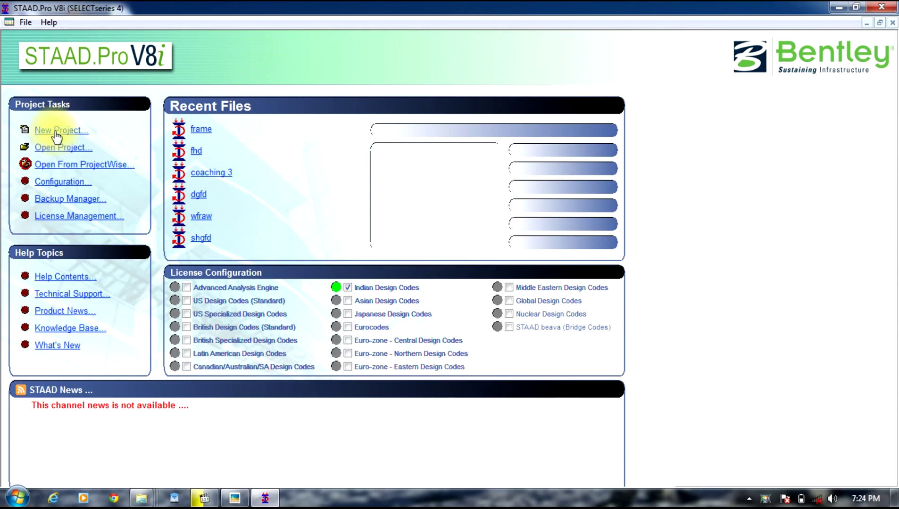
{"action": "left_click", "coordinate": [56, 132]}
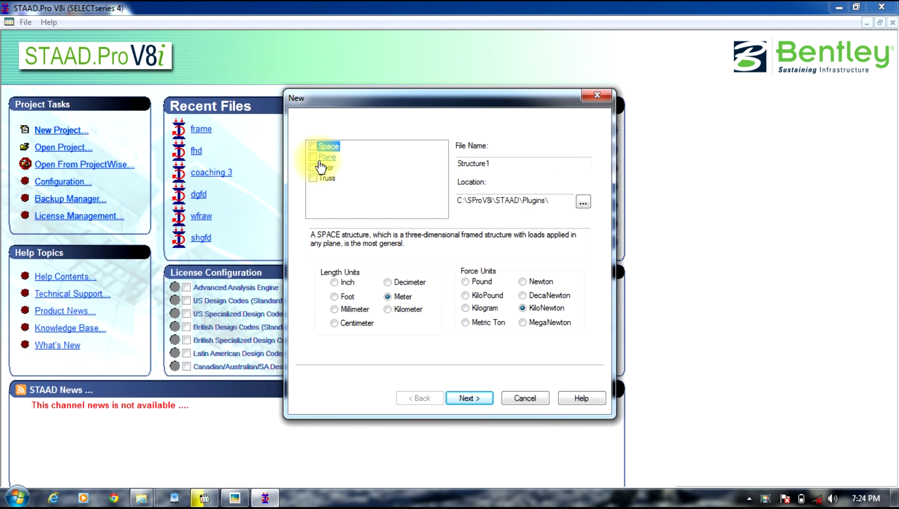
{"action": "left_click", "coordinate": [320, 162]}
{"action": "type", "text": "tjtrf"}
{"action": "left_click", "coordinate": [530, 313]}
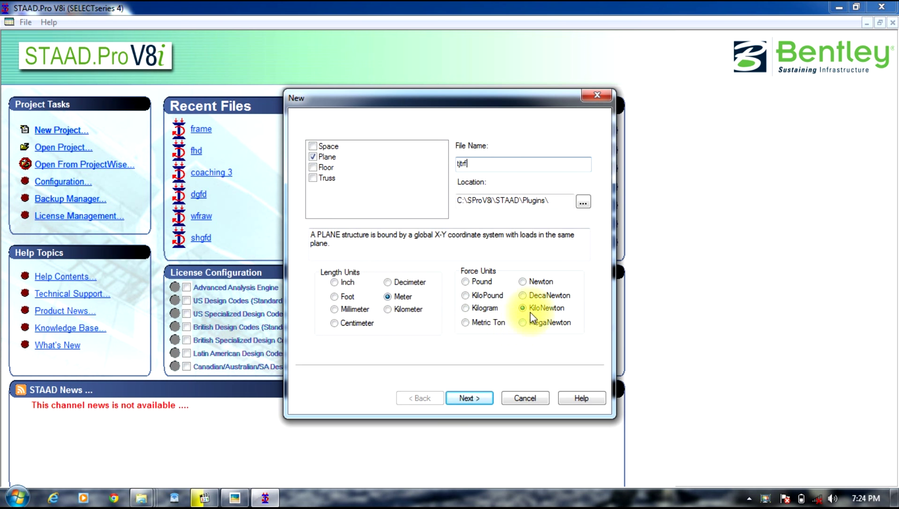
{"action": "left_click", "coordinate": [451, 396]}
{"action": "left_click", "coordinate": [311, 130]}
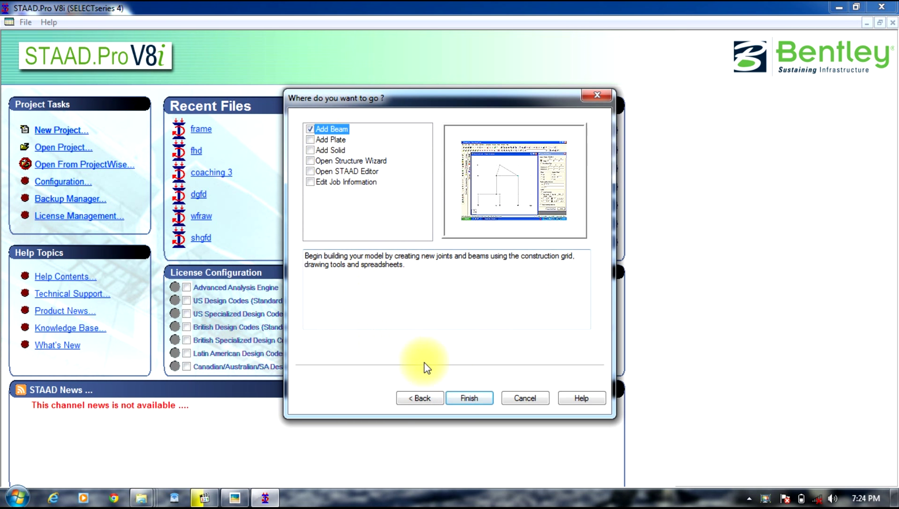
{"action": "left_click", "coordinate": [468, 399]}
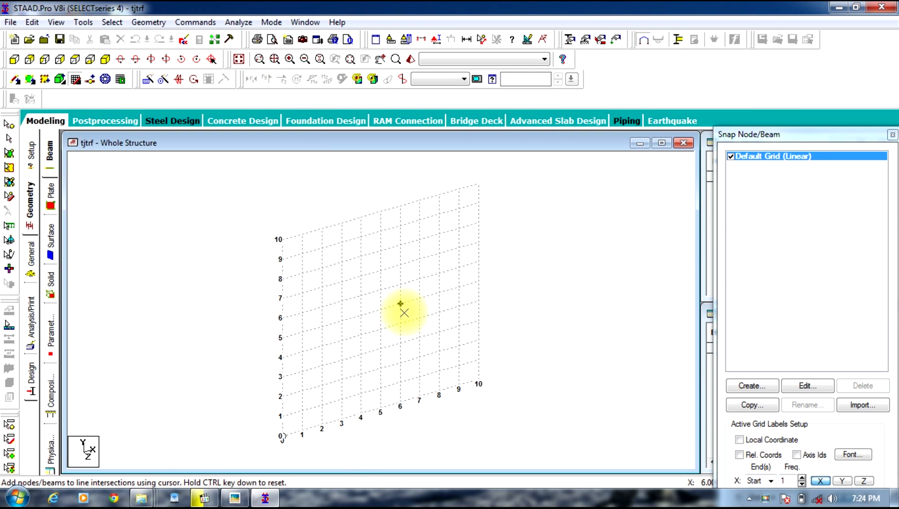
View the grid from +Z and compare it with the frame drawing photo
{"action": "left_click", "coordinate": [14, 61]}
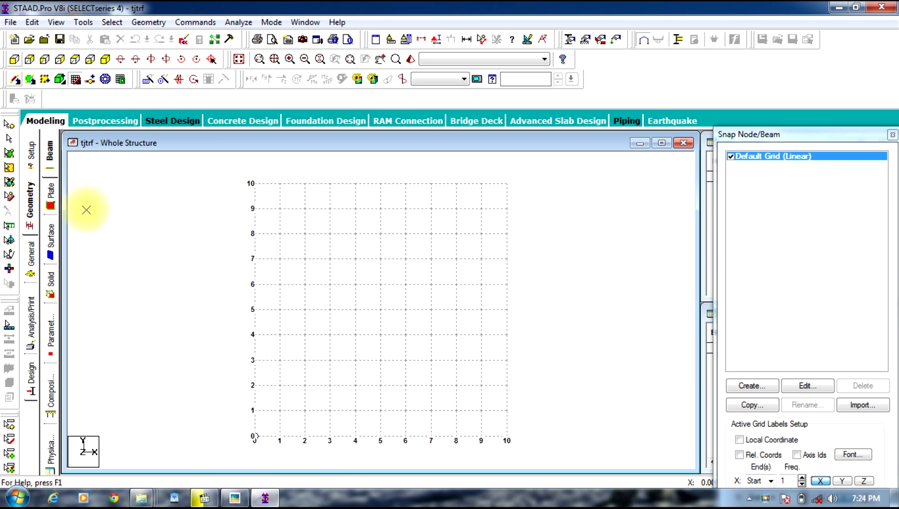
{"action": "mouse_move", "coordinate": [258, 503]}
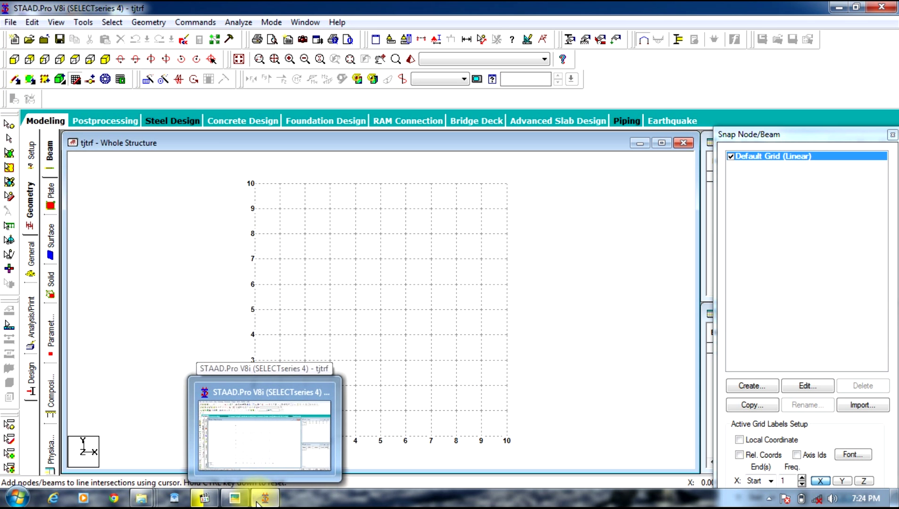
{"action": "left_click", "coordinate": [239, 502]}
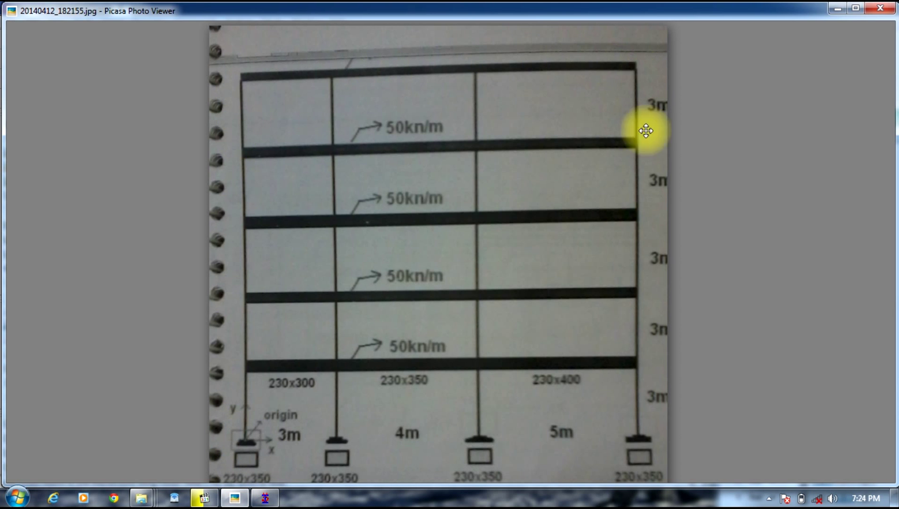
{"action": "left_click", "coordinate": [262, 501]}
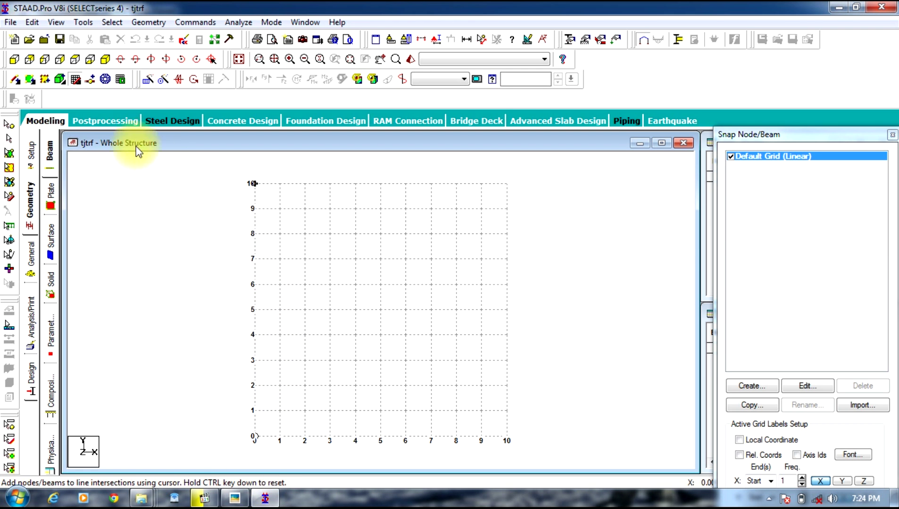
Start the Structure Wizard and open the Bay Frame template from Frame Models
{"action": "left_click", "coordinate": [150, 22]}
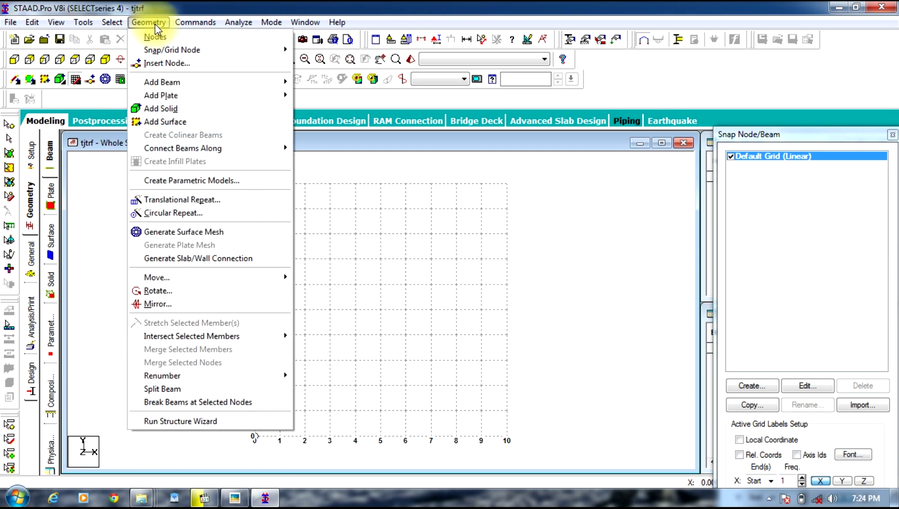
{"action": "left_click", "coordinate": [183, 420]}
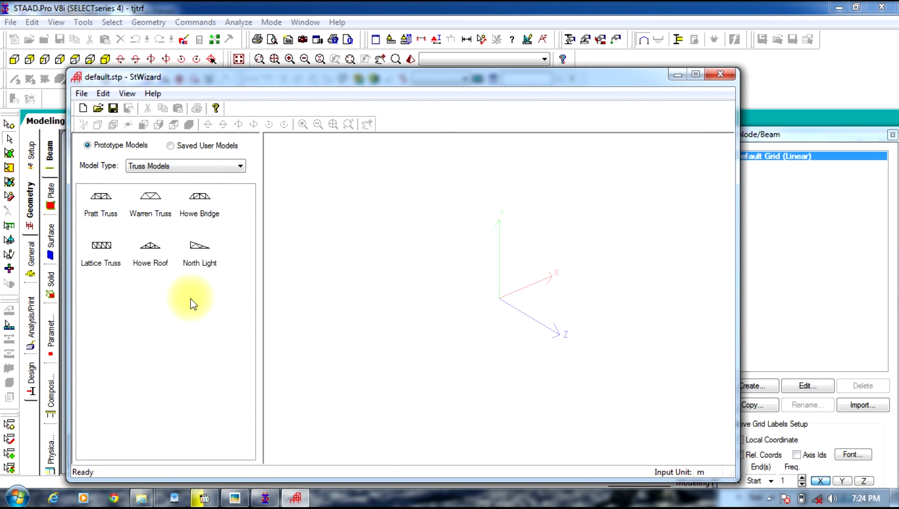
{"action": "left_click", "coordinate": [193, 170]}
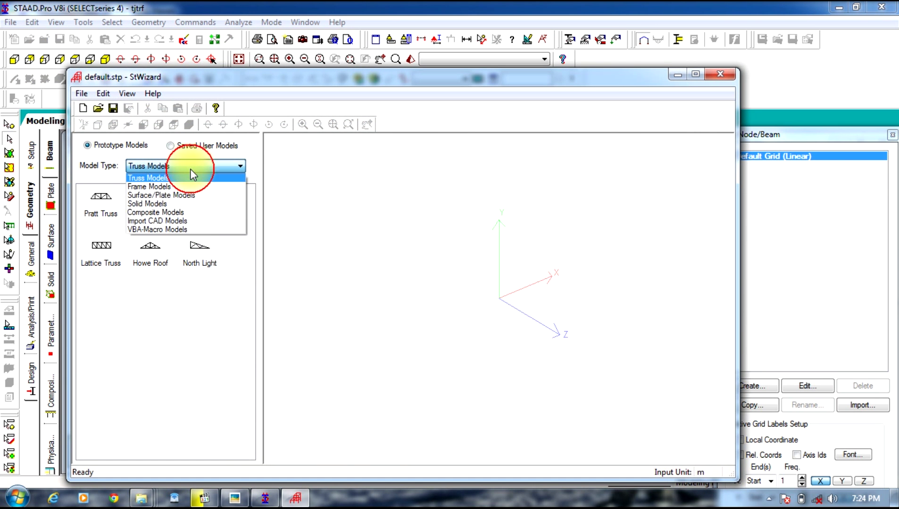
{"action": "left_click", "coordinate": [171, 187]}
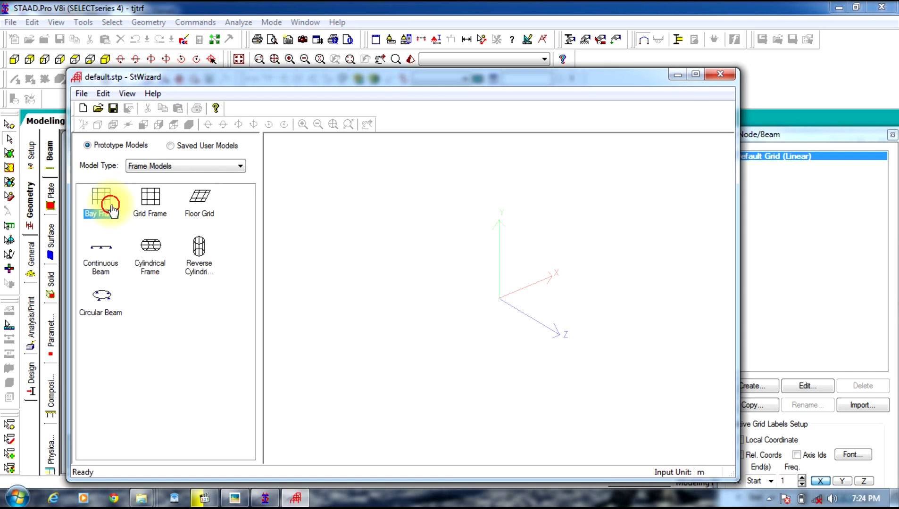
{"action": "double_click", "coordinate": [111, 210]}
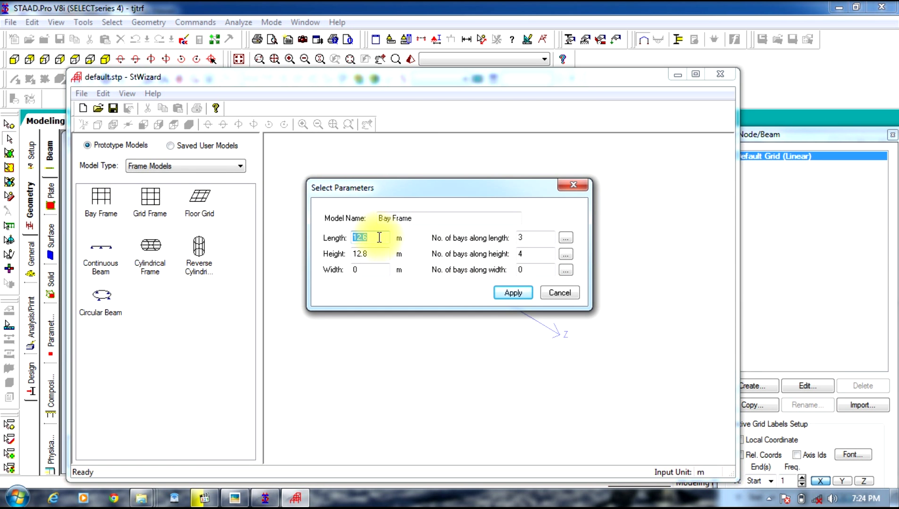
Resize and reposition the photo viewer showing the frame drawing
{"action": "left_click", "coordinate": [234, 496]}
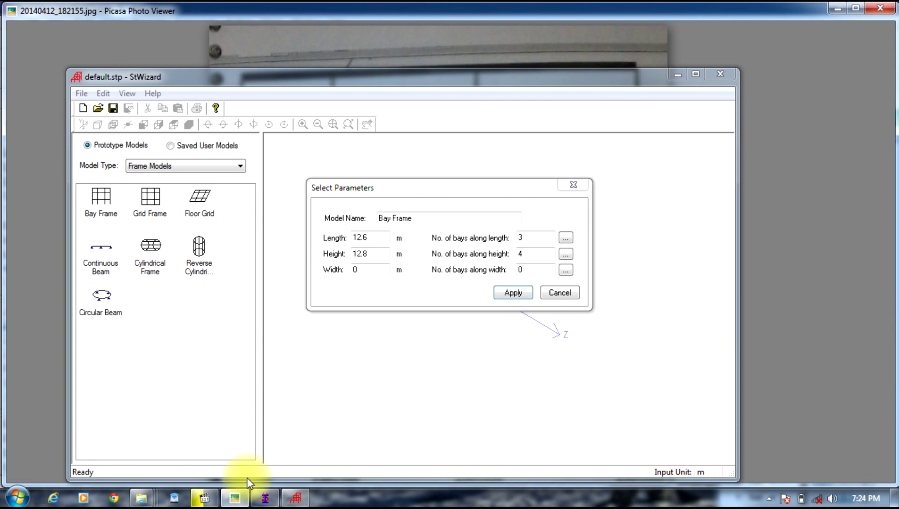
{"action": "left_click", "coordinate": [236, 495]}
{"action": "left_click", "coordinate": [239, 495]}
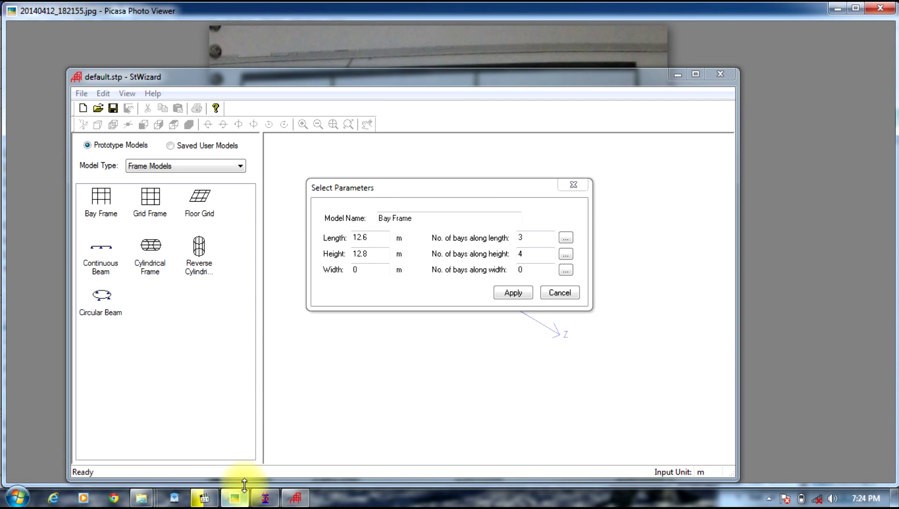
{"action": "double_click", "coordinate": [677, 13]}
{"action": "left_click_drag", "start_coordinate": [889, 40], "coordinate": [673, 1]}
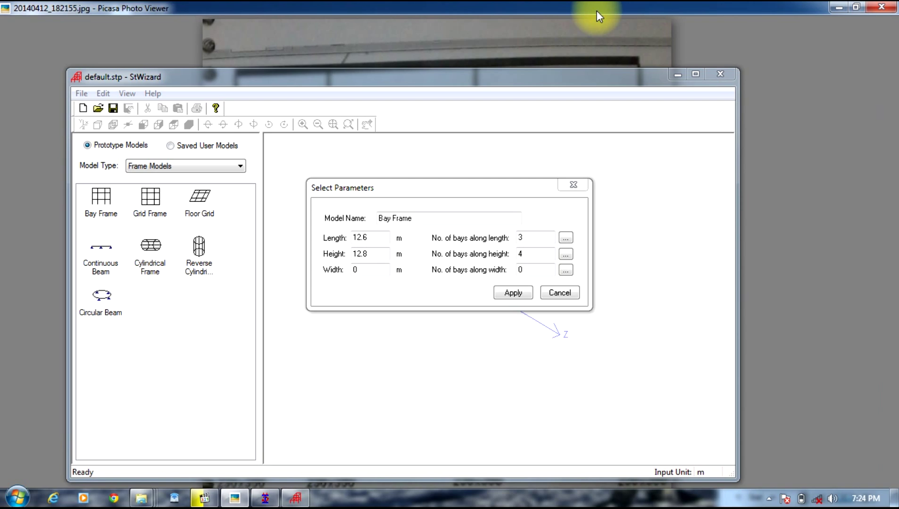
Set the frame length to 12 m, with the first bay 3 m long
{"action": "left_click", "coordinate": [378, 237]}
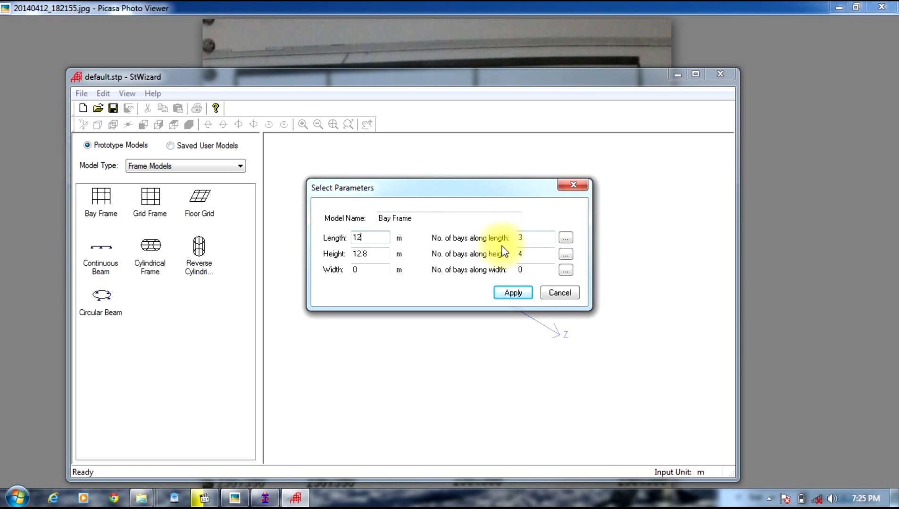
{"action": "left_click", "coordinate": [560, 237]}
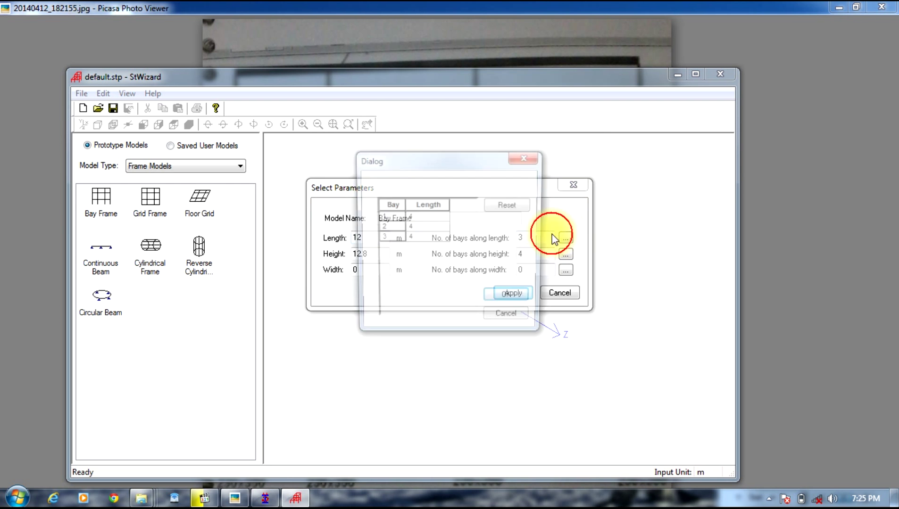
{"action": "left_click", "coordinate": [427, 218]}
{"action": "type", "text": "3"}
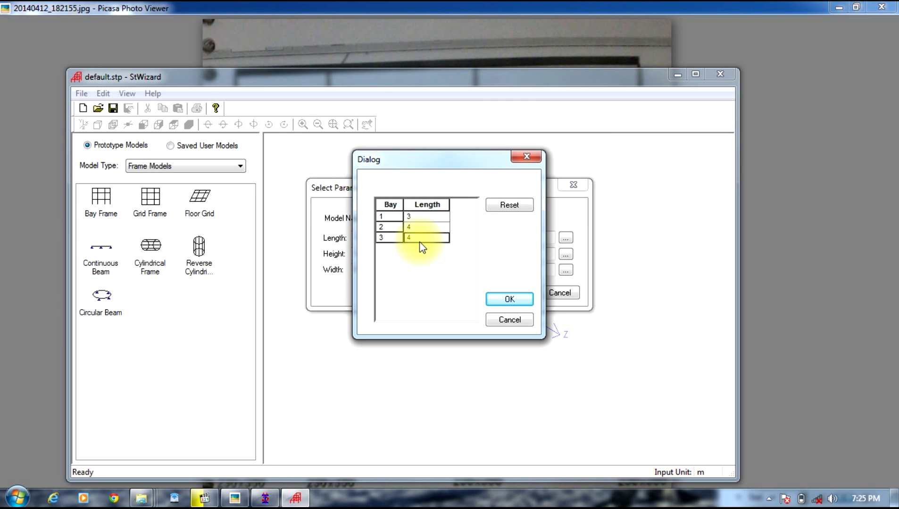
{"action": "left_click", "coordinate": [498, 296]}
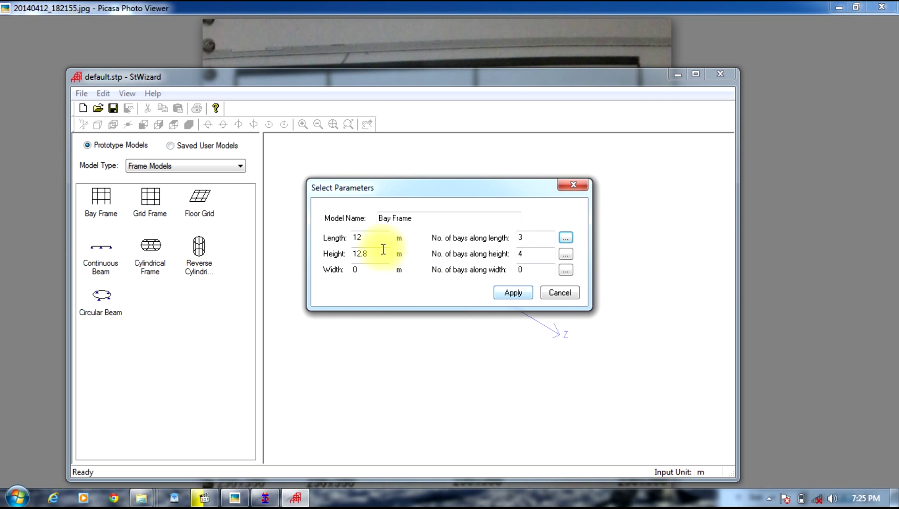
Set the height to 15 m with 5 bays along height and generate the frame
{"action": "left_click", "coordinate": [295, 257]}
{"action": "type", "text": "15"}
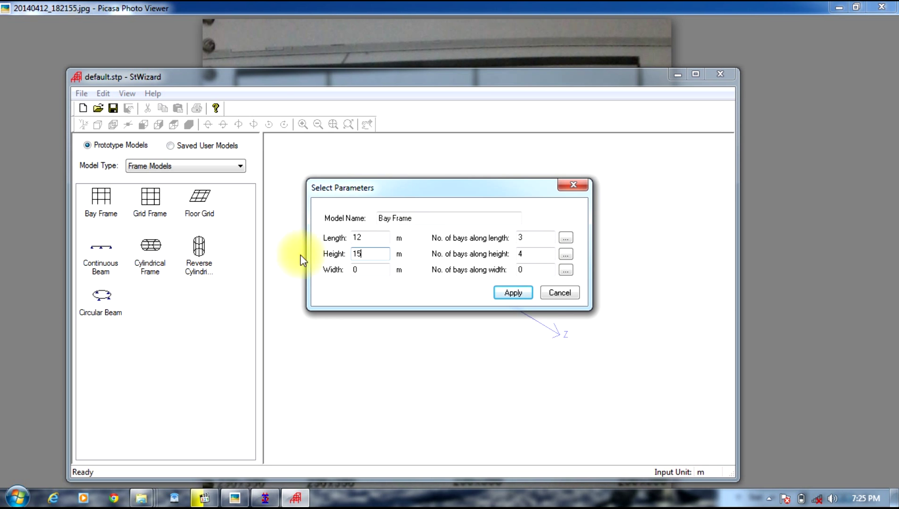
{"action": "double_click", "coordinate": [541, 257]}
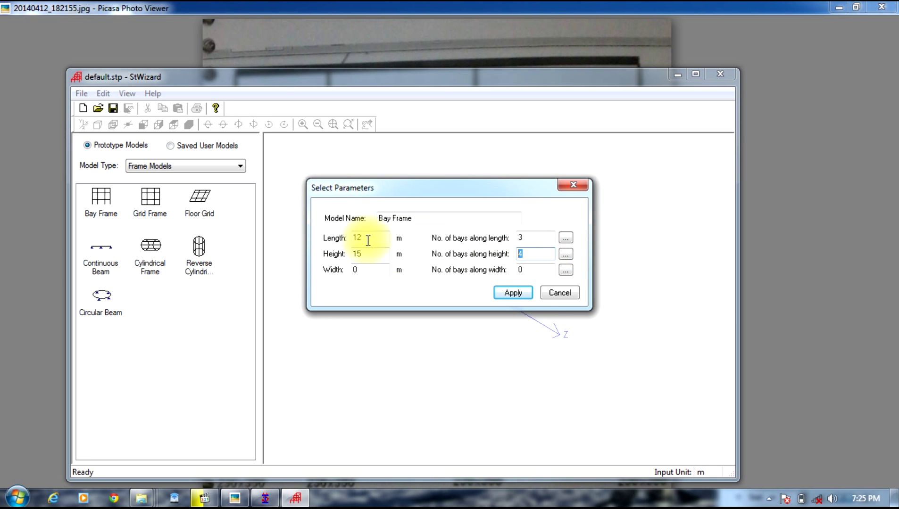
{"action": "type", "text": "5"}
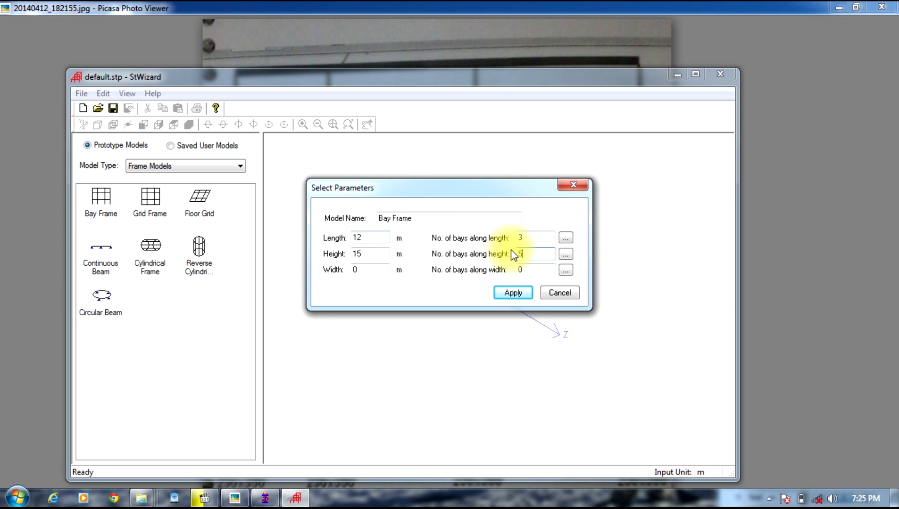
{"action": "left_click", "coordinate": [566, 255]}
{"action": "left_click", "coordinate": [526, 156]}
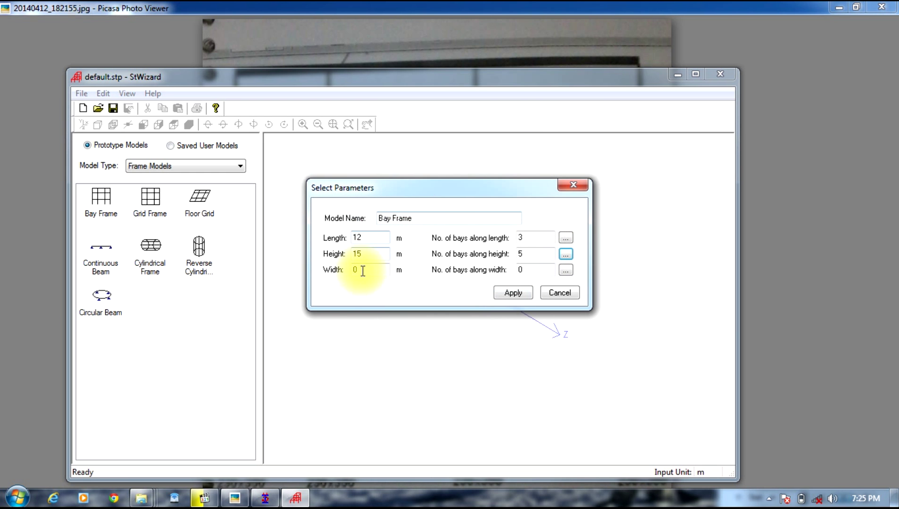
{"action": "left_click", "coordinate": [520, 293]}
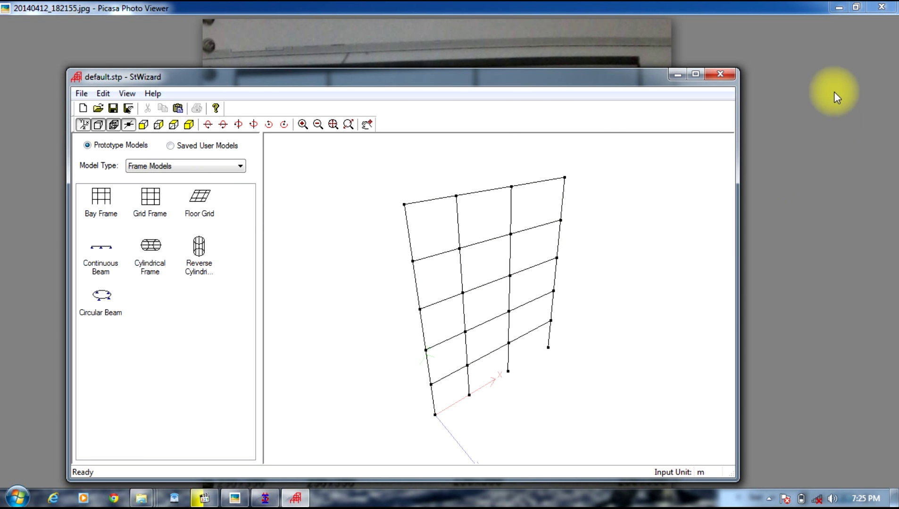
{"action": "left_click", "coordinate": [839, 7]}
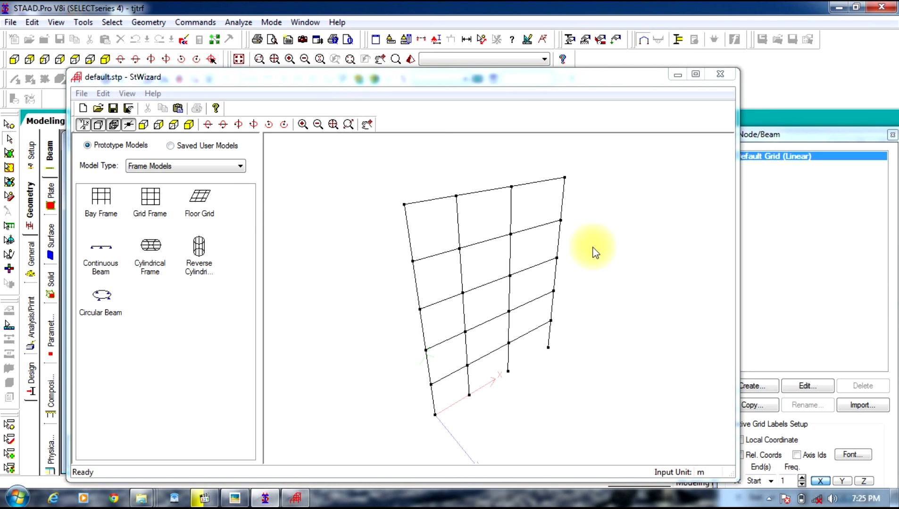
Merge the bay frame into the model at X/Y/Z 0 and hide the snap grid
{"action": "left_click", "coordinate": [176, 109]}
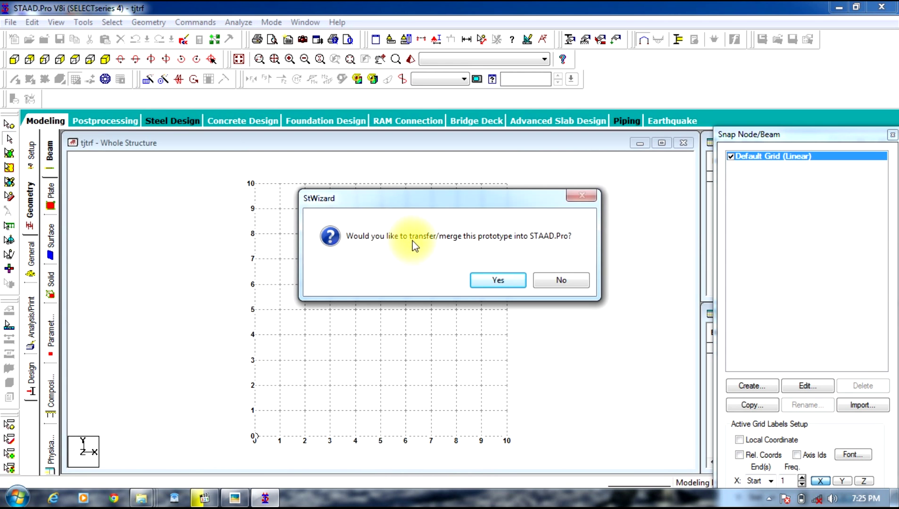
{"action": "left_click", "coordinate": [500, 279]}
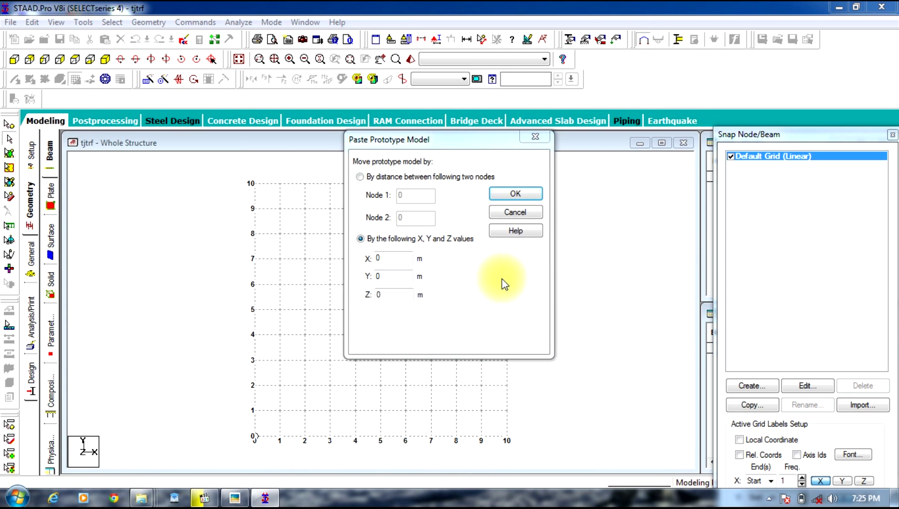
{"action": "left_click", "coordinate": [497, 194]}
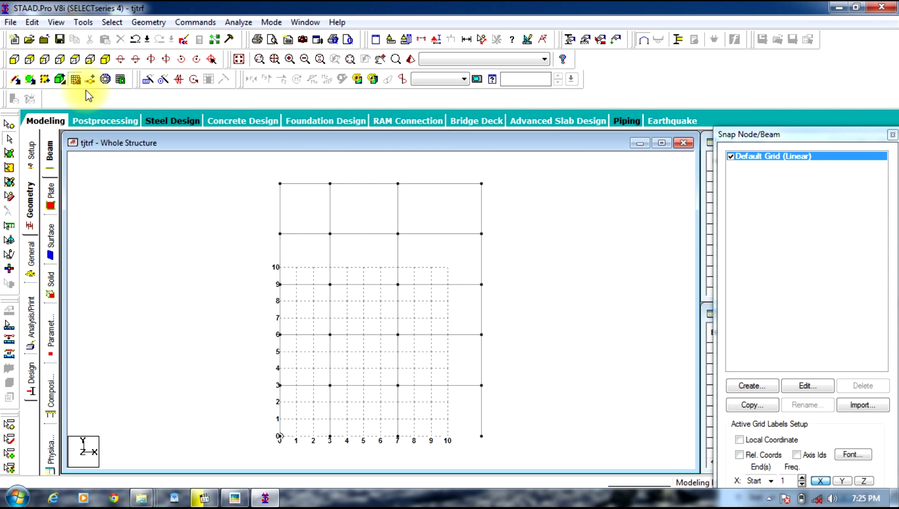
{"action": "left_click", "coordinate": [76, 81]}
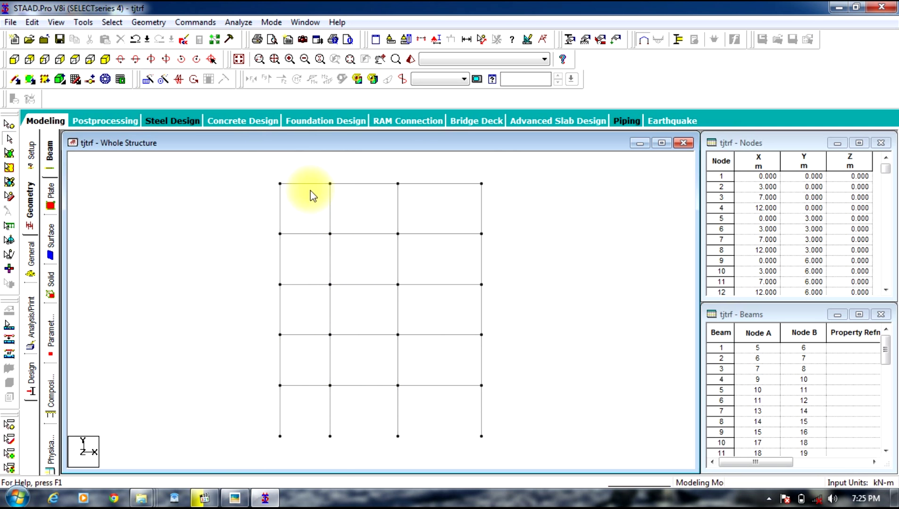
{"action": "left_click", "coordinate": [236, 501]}
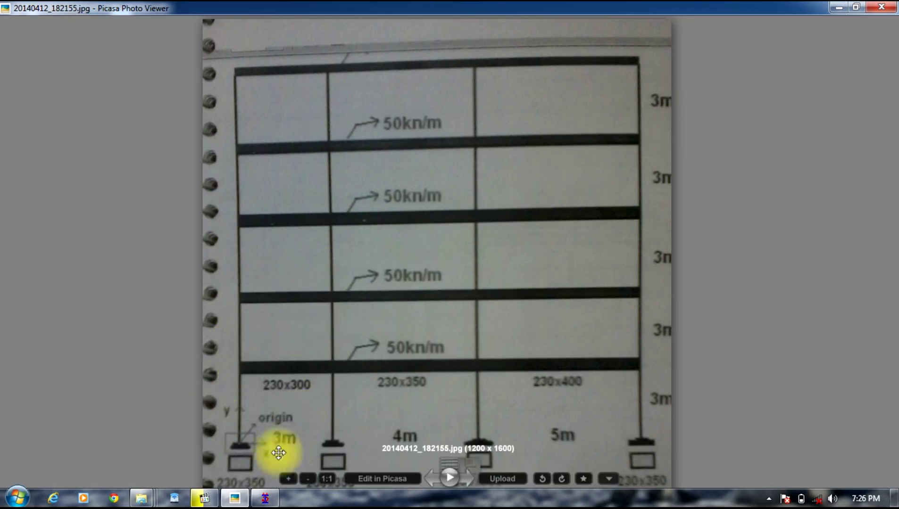
{"action": "left_click", "coordinate": [257, 504]}
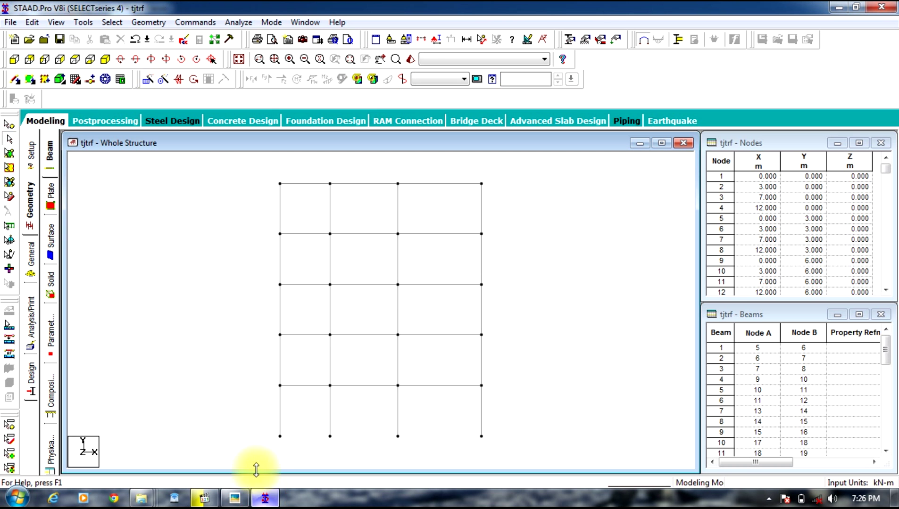
Define a concrete rectangular section with YD 0.35 m and ZD 0.23 m
{"action": "left_click", "coordinate": [31, 262]}
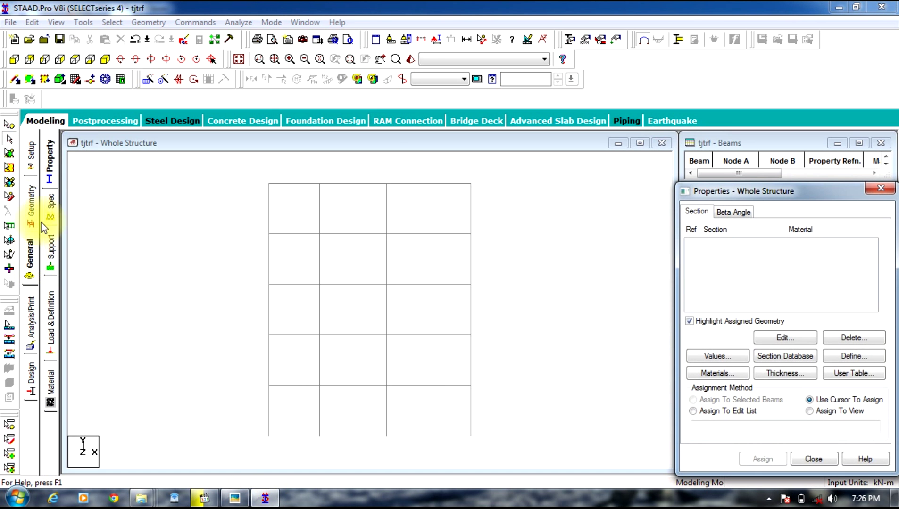
{"action": "left_click", "coordinate": [837, 357]}
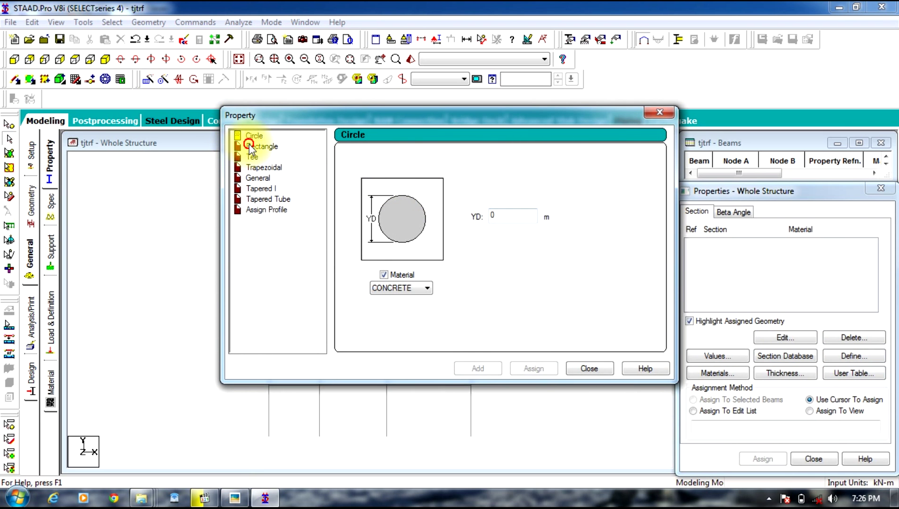
{"action": "left_click", "coordinate": [250, 147]}
{"action": "left_click", "coordinate": [487, 207]}
{"action": "type", "text": "0.35"}
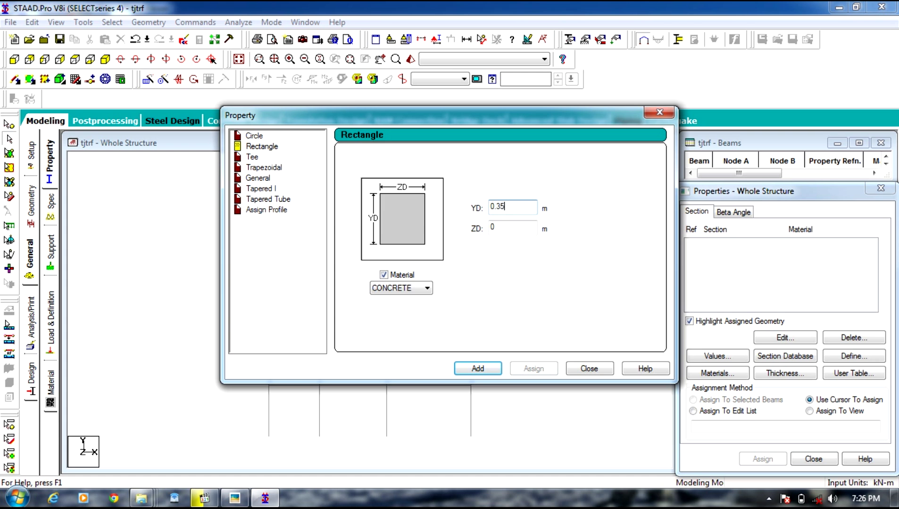
{"action": "left_click", "coordinate": [515, 227]}
{"action": "type", "text": "0.23"}
{"action": "left_click", "coordinate": [476, 368]}
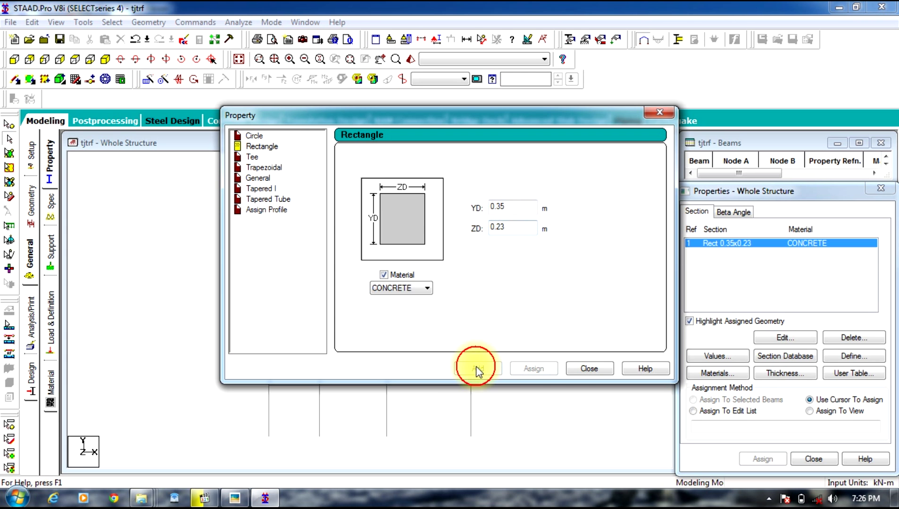
{"action": "left_click", "coordinate": [573, 372]}
Assign the 0.35×0.23 m section to all 35 members and open the new-support form
{"action": "left_click", "coordinate": [689, 320]}
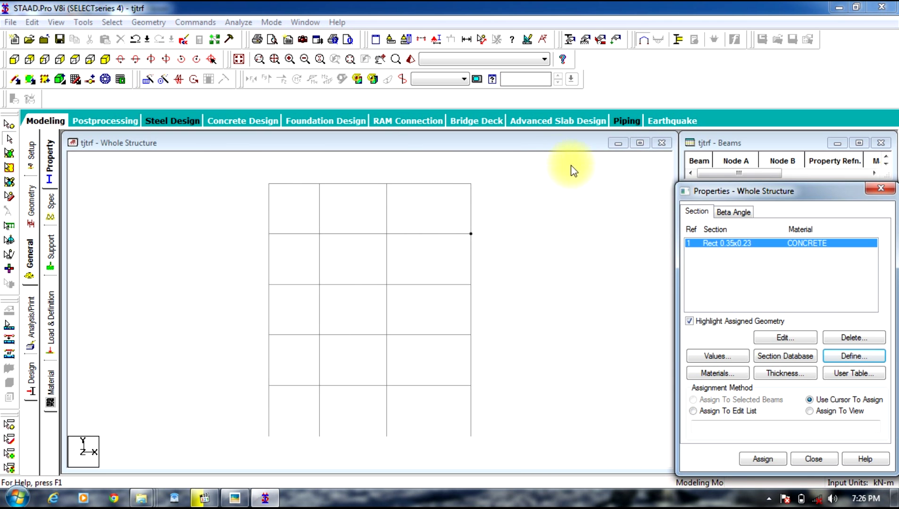
{"action": "left_click", "coordinate": [517, 190]}
{"action": "key", "text": "ctrl+a"}
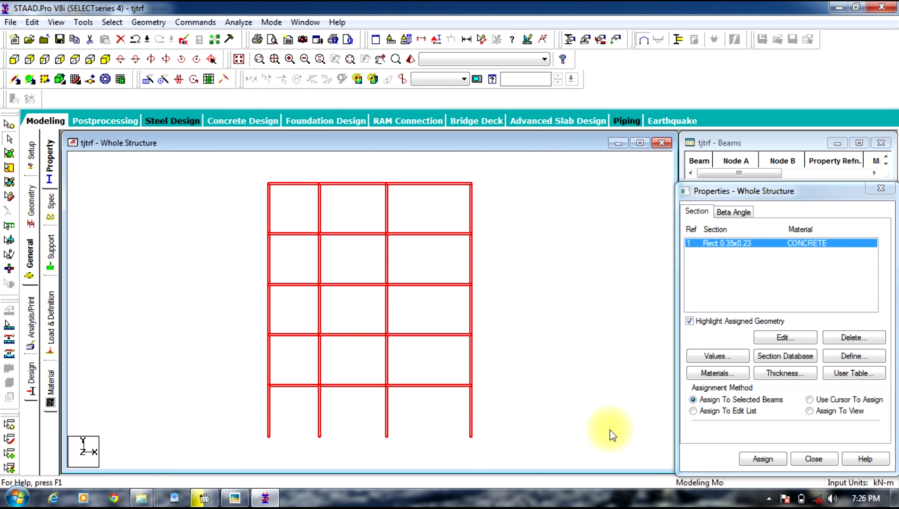
{"action": "left_click", "coordinate": [763, 458]}
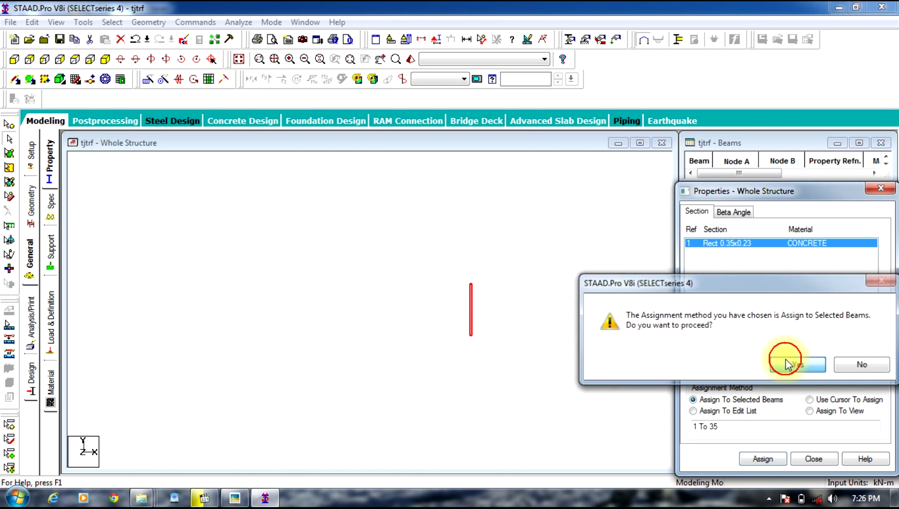
{"action": "left_click", "coordinate": [785, 359]}
{"action": "left_click", "coordinate": [50, 243]}
{"action": "left_click", "coordinate": [795, 363]}
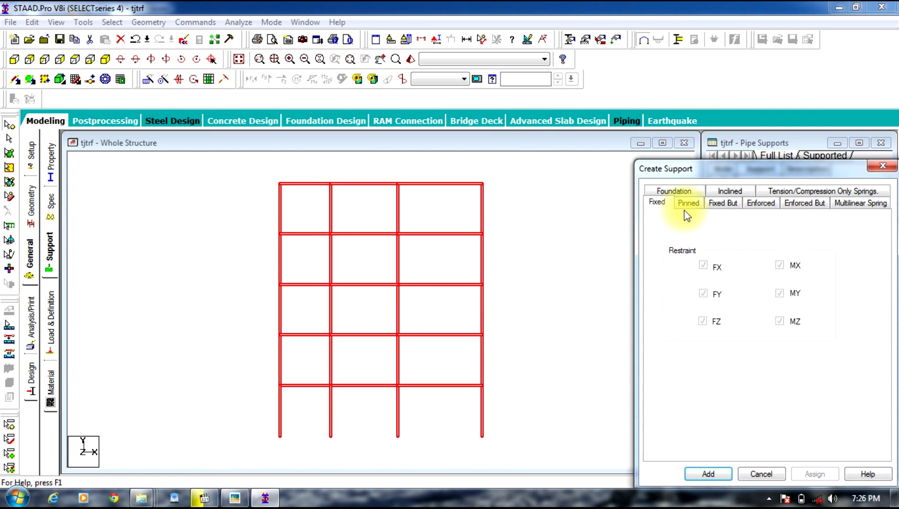
Create fixed support S2 and assign it to base nodes 1 to 4
{"action": "left_click", "coordinate": [708, 474]}
{"action": "left_click", "coordinate": [744, 281]}
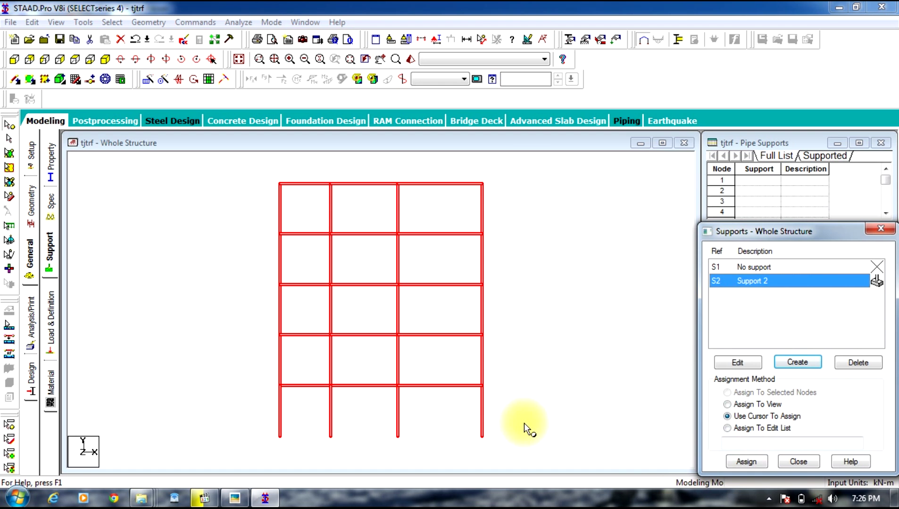
{"action": "left_click_drag", "start_coordinate": [252, 470], "coordinate": [231, 461]}
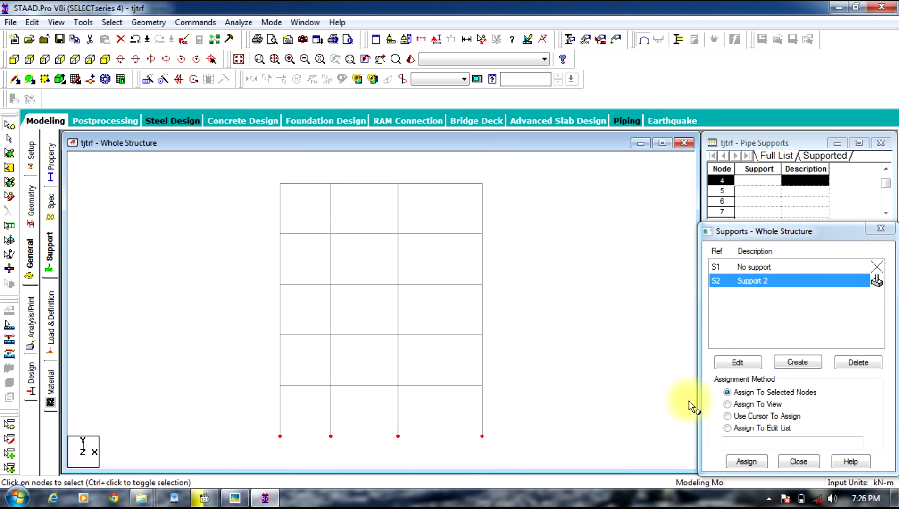
{"action": "left_click", "coordinate": [741, 462]}
{"action": "left_click", "coordinate": [797, 384]}
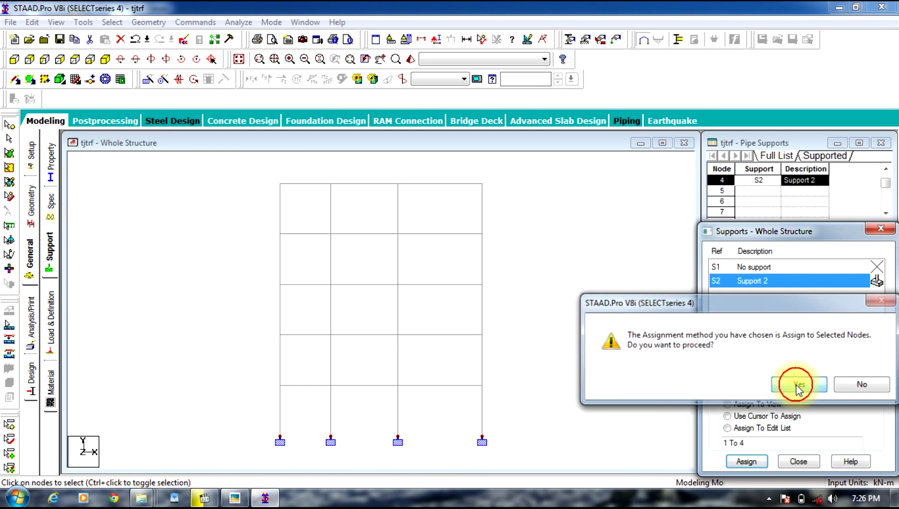
{"action": "left_click", "coordinate": [53, 318]}
Create primary LOAD CASE 1 and check the 50 kN/m beam loads on the drawing
{"action": "left_click", "coordinate": [755, 165]}
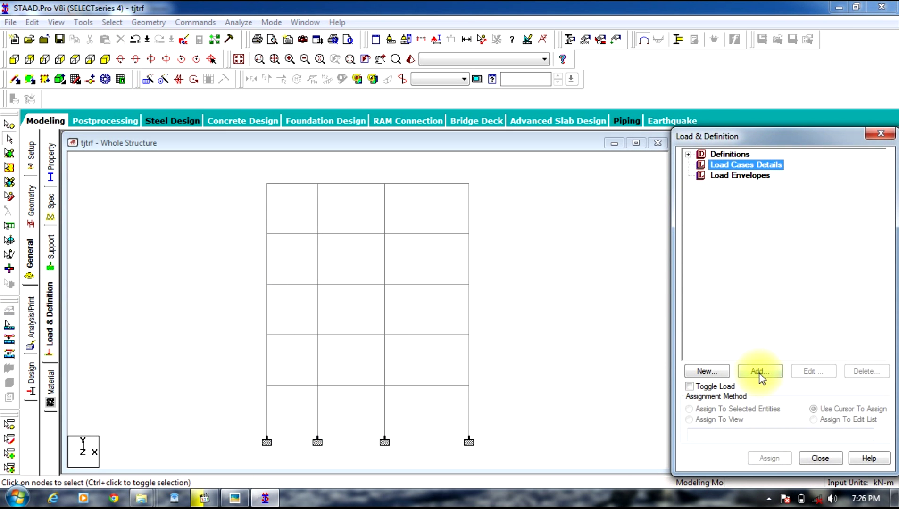
{"action": "left_click", "coordinate": [758, 371]}
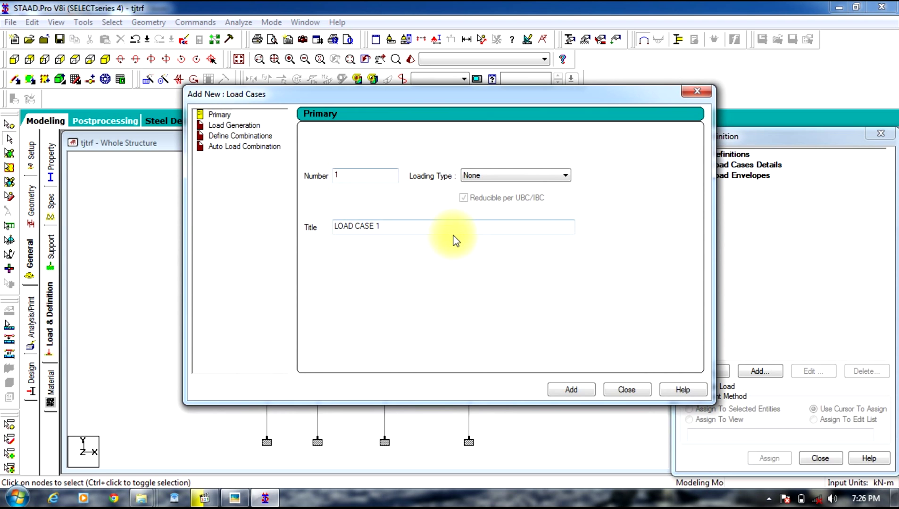
{"action": "left_click", "coordinate": [573, 390]}
{"action": "left_click", "coordinate": [612, 391]}
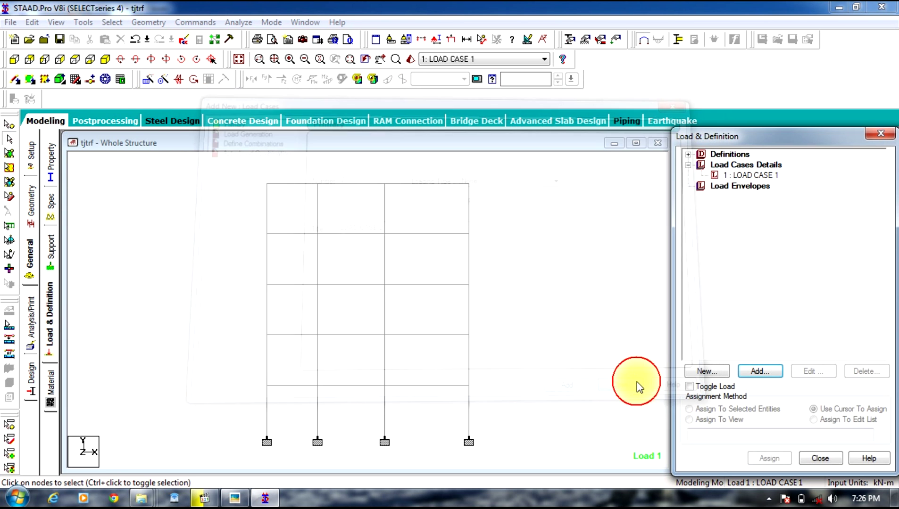
{"action": "left_click", "coordinate": [751, 175]}
{"action": "left_click", "coordinate": [747, 371]}
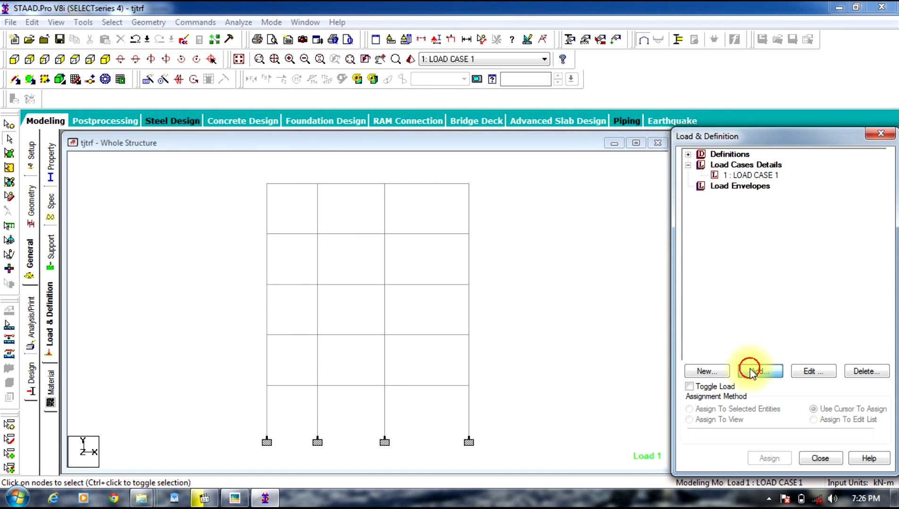
{"action": "left_click", "coordinate": [235, 498]}
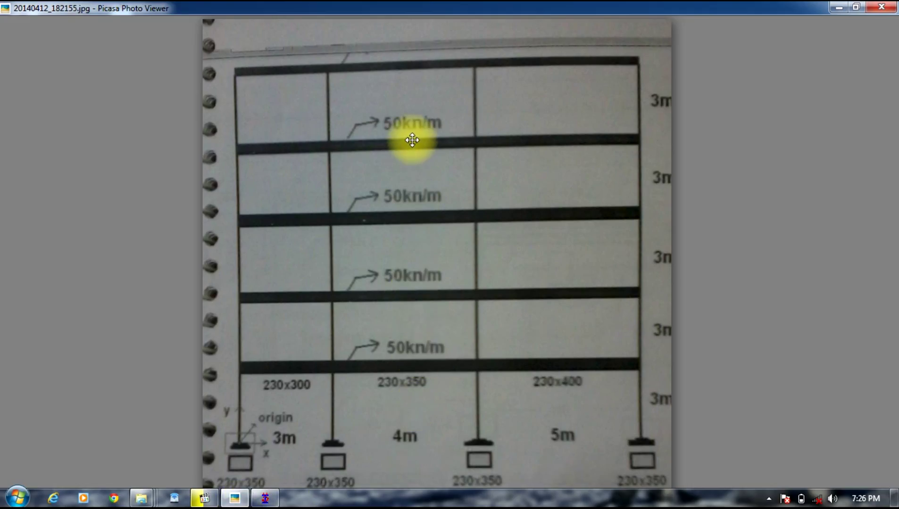
Add a uniform member load of W1 -50 kN/m in GY to LOAD CASE 1
{"action": "left_click", "coordinate": [265, 499]}
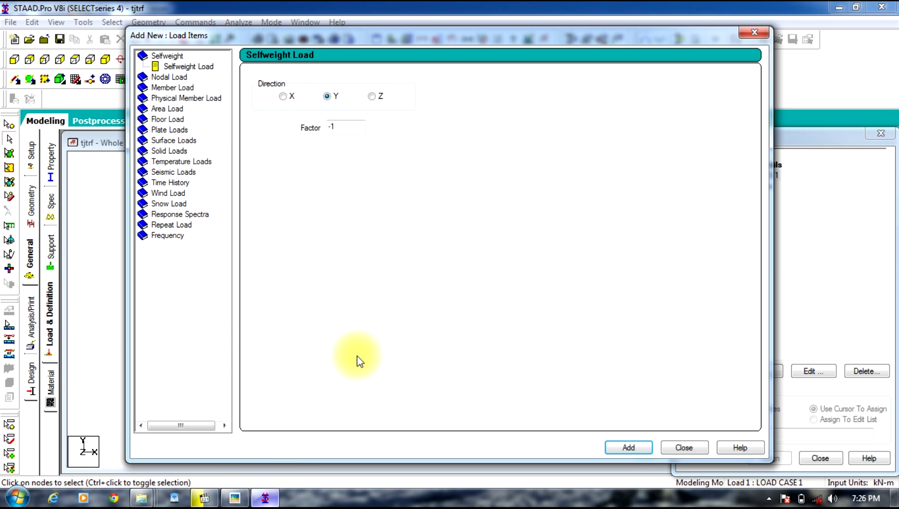
{"action": "left_click", "coordinate": [173, 87]}
{"action": "left_click", "coordinate": [369, 112]}
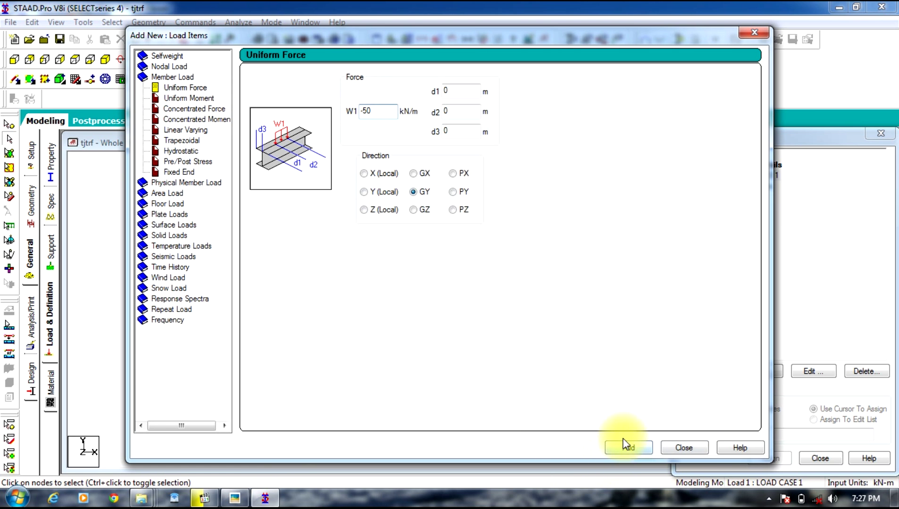
{"action": "left_click", "coordinate": [682, 448]}
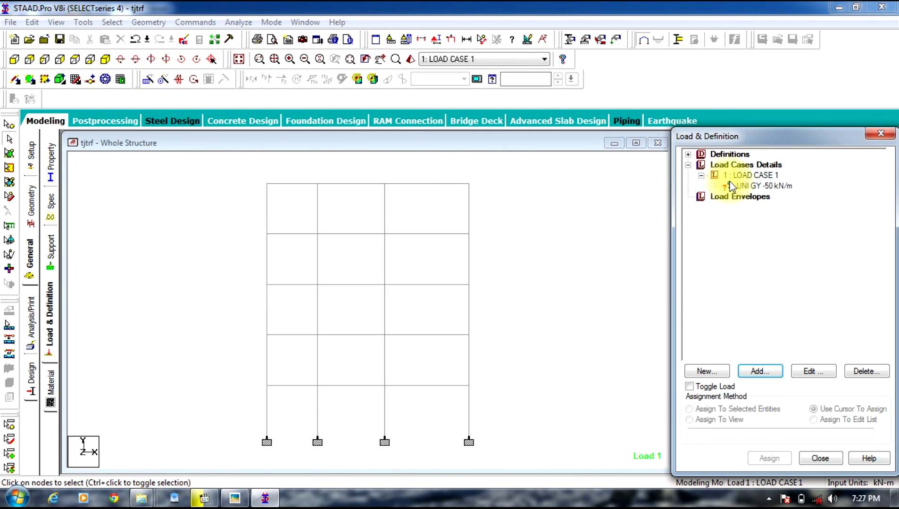
{"action": "left_click", "coordinate": [745, 186]}
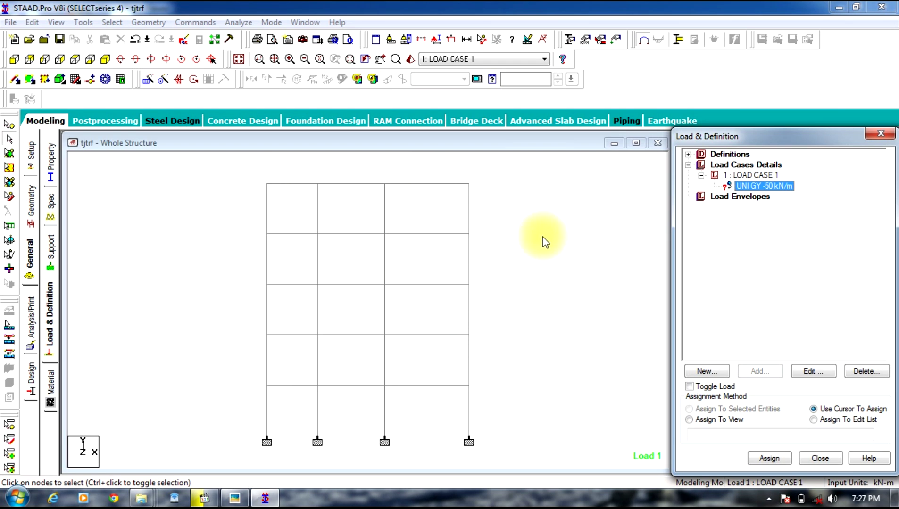
Apply the -50 kN/m GY load to beams 1 to 15 and display it
{"action": "left_click", "coordinate": [539, 183]}
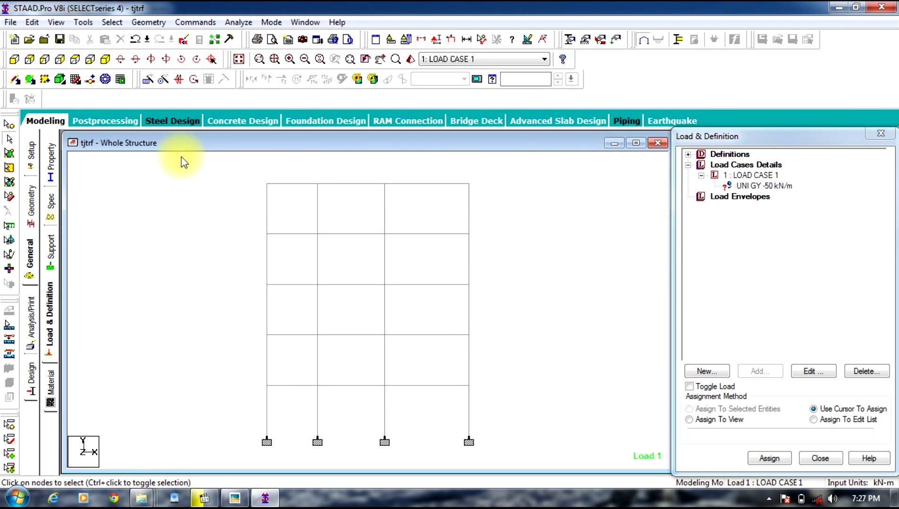
{"action": "left_click", "coordinate": [116, 23]}
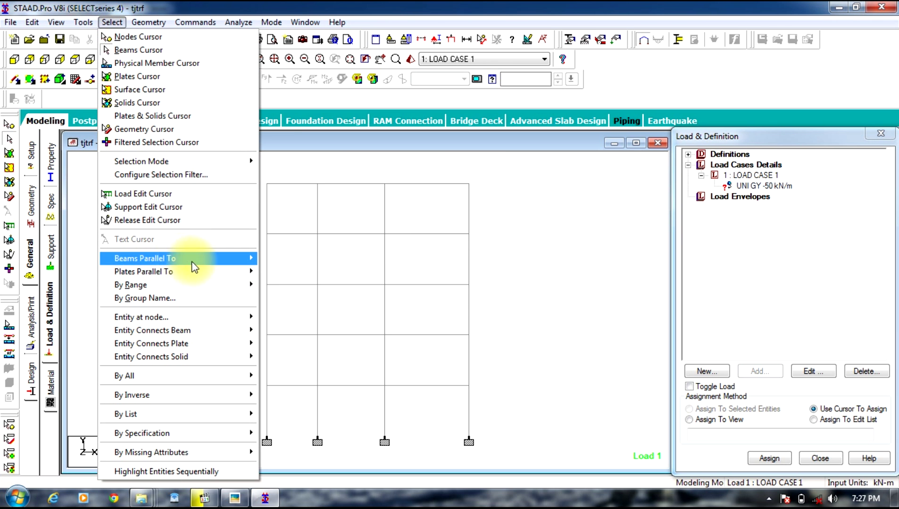
{"action": "left_click", "coordinate": [274, 259]}
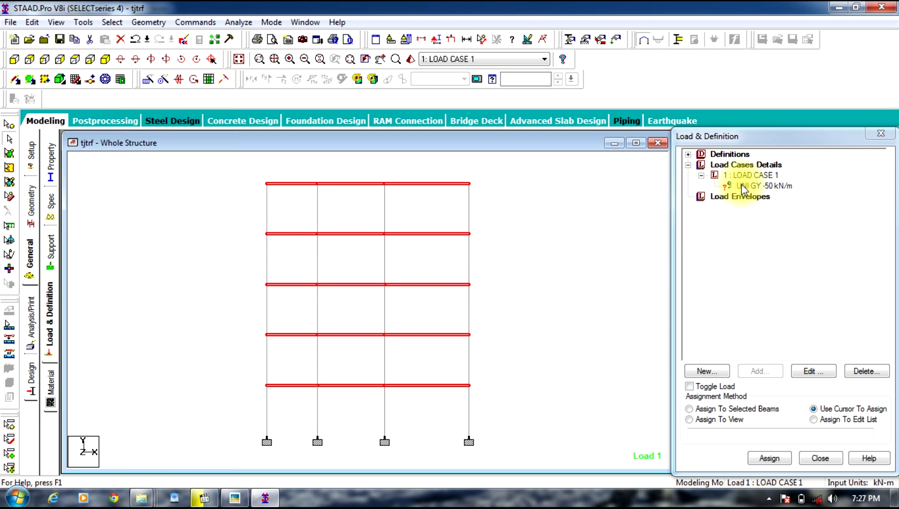
{"action": "left_click", "coordinate": [729, 410]}
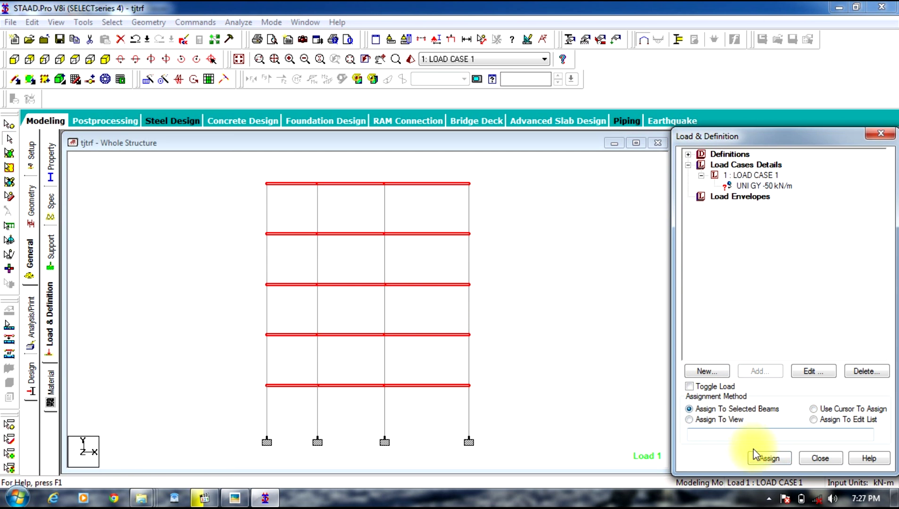
{"action": "left_click", "coordinate": [770, 459]}
{"action": "left_click", "coordinate": [791, 338]}
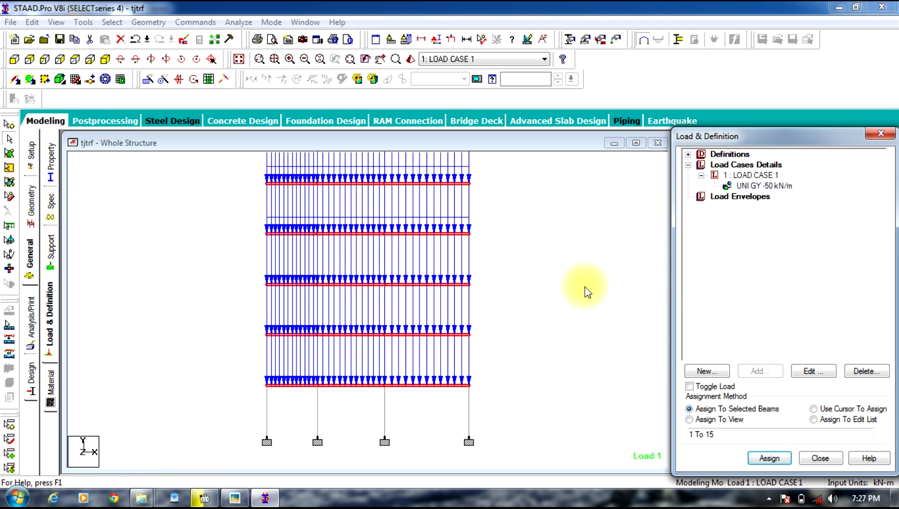
{"action": "left_click", "coordinate": [453, 39]}
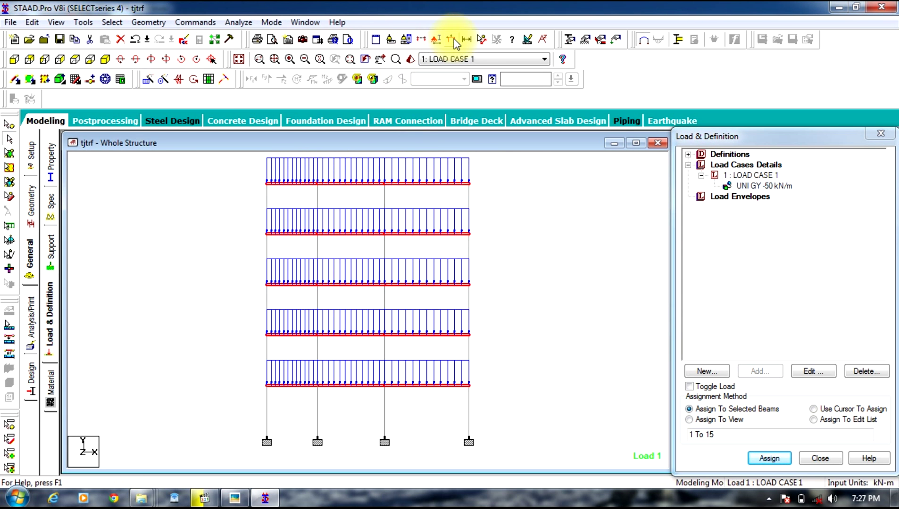
{"action": "left_click", "coordinate": [526, 301]}
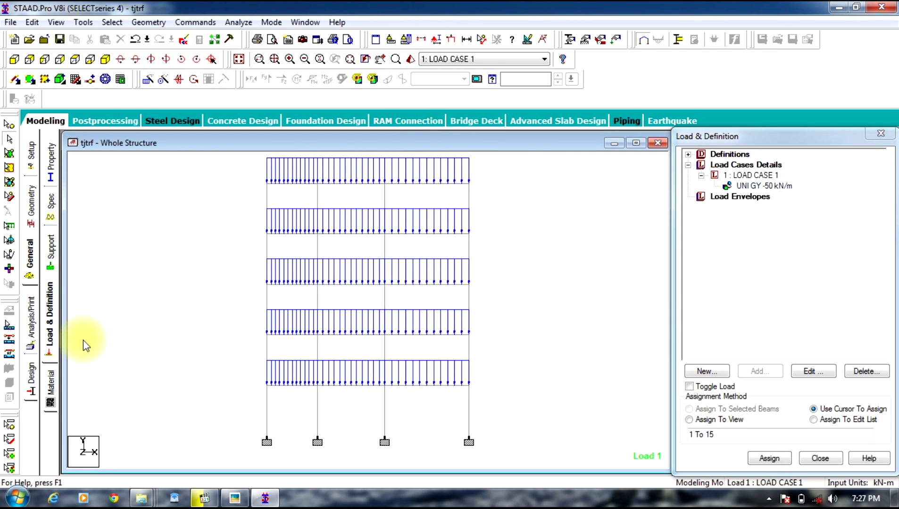
{"action": "left_click", "coordinate": [34, 336]}
Add PERFORM ANALYSIS, save the model, and run the analysis with 0 errors
{"action": "left_click", "coordinate": [409, 391]}
{"action": "left_click", "coordinate": [514, 390]}
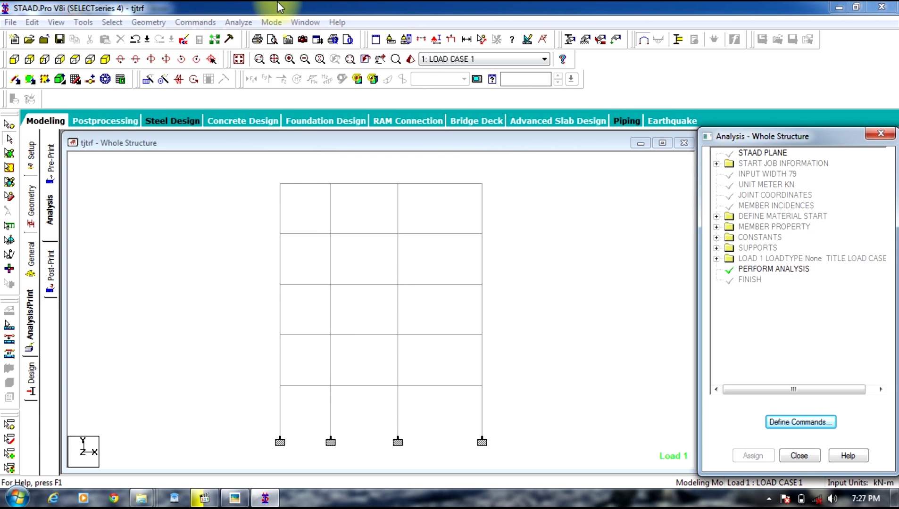
{"action": "left_click", "coordinate": [238, 22]}
{"action": "left_click", "coordinate": [243, 35]}
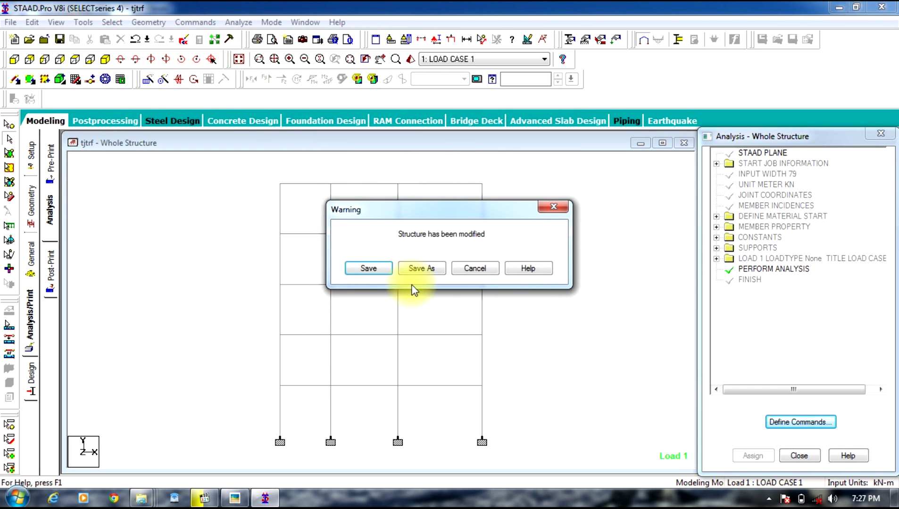
{"action": "left_click", "coordinate": [368, 268]}
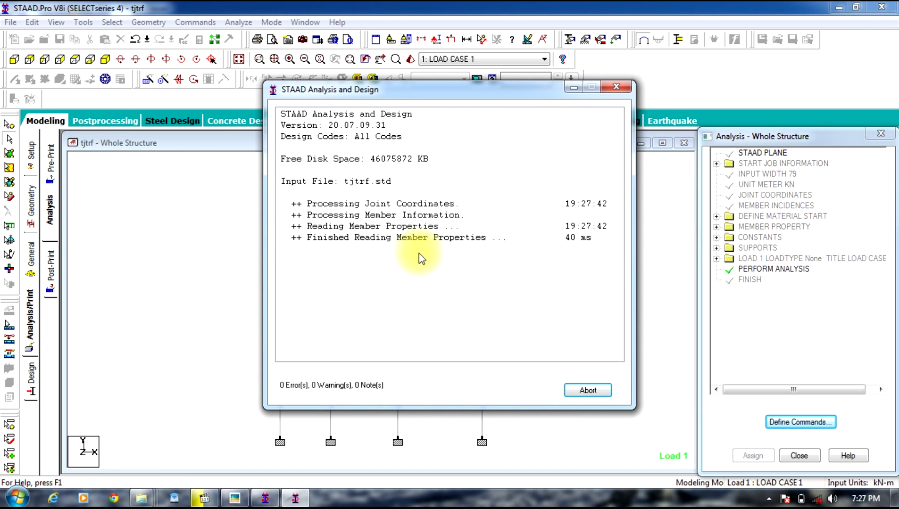
{"action": "left_click_drag", "start_coordinate": [470, 97], "coordinate": [527, 79]}
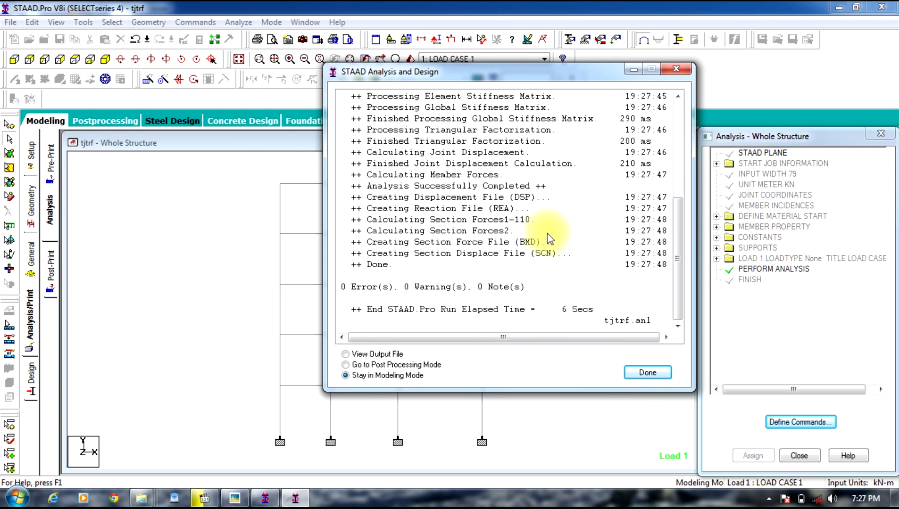
{"action": "left_click", "coordinate": [642, 376]}
{"action": "left_click", "coordinate": [105, 121]}
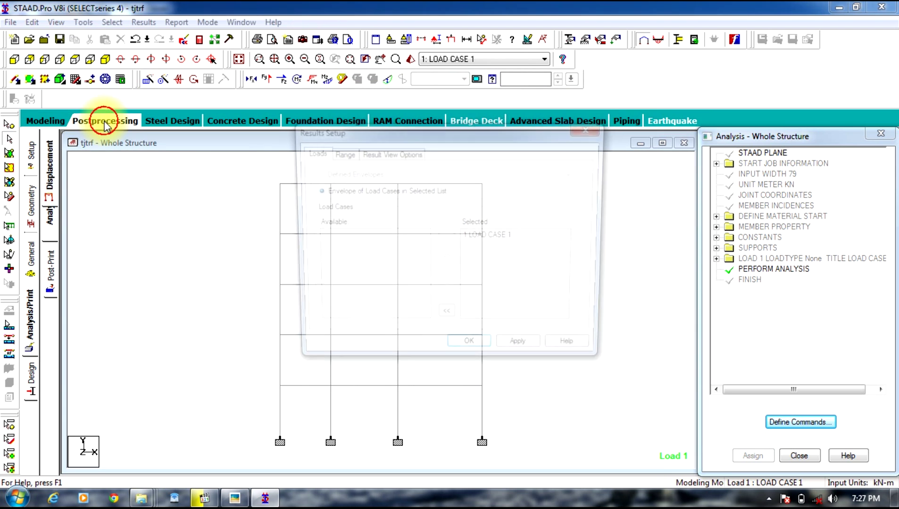
Accept the Load 1 results setup and maximize the Whole Structure view
{"action": "left_click", "coordinate": [460, 353]}
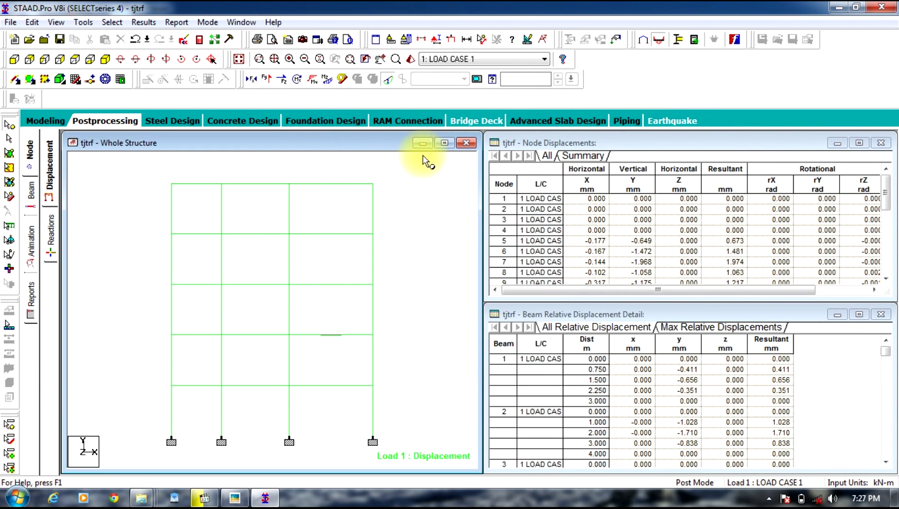
{"action": "left_click", "coordinate": [444, 142]}
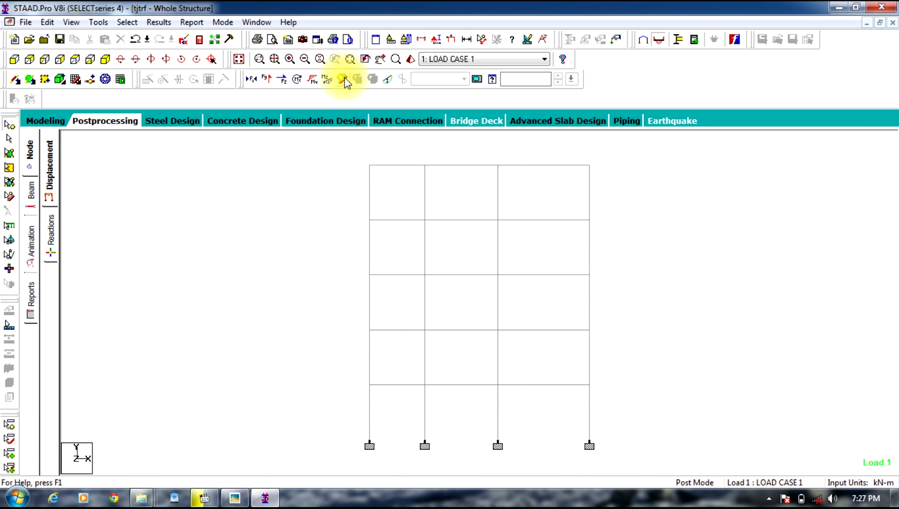
Preview the Mz, Fy and Fx diagrams, leaving only the Load 1 displaced shape shown
{"action": "left_click", "coordinate": [327, 79]}
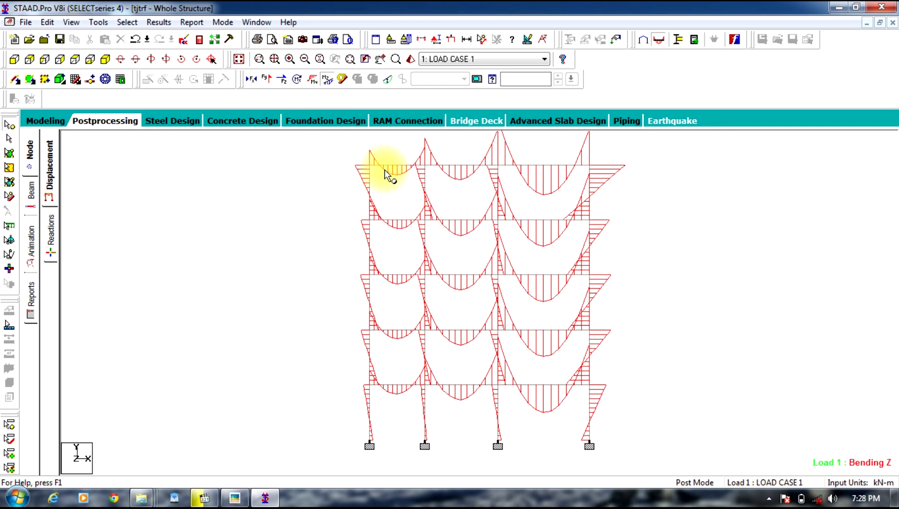
{"action": "left_click", "coordinate": [324, 80]}
{"action": "left_click", "coordinate": [267, 79]}
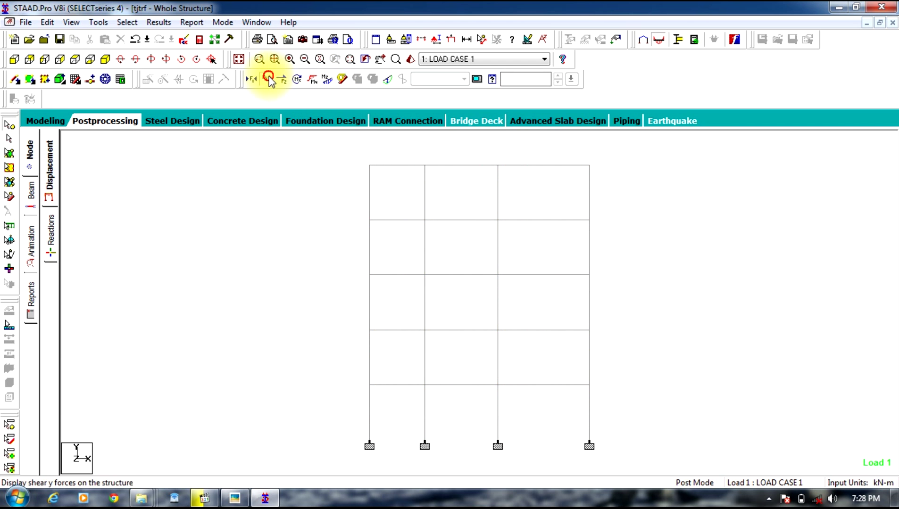
{"action": "left_click", "coordinate": [252, 79]}
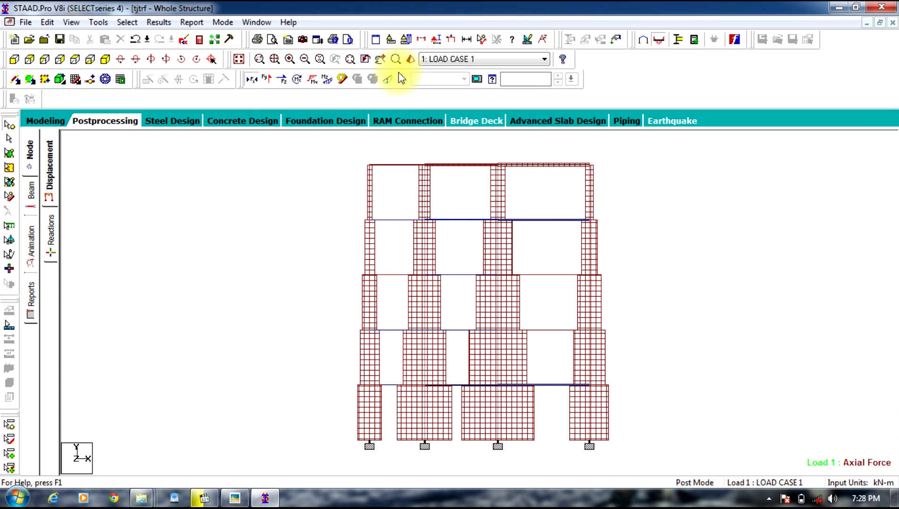
{"action": "left_click", "coordinate": [388, 79]}
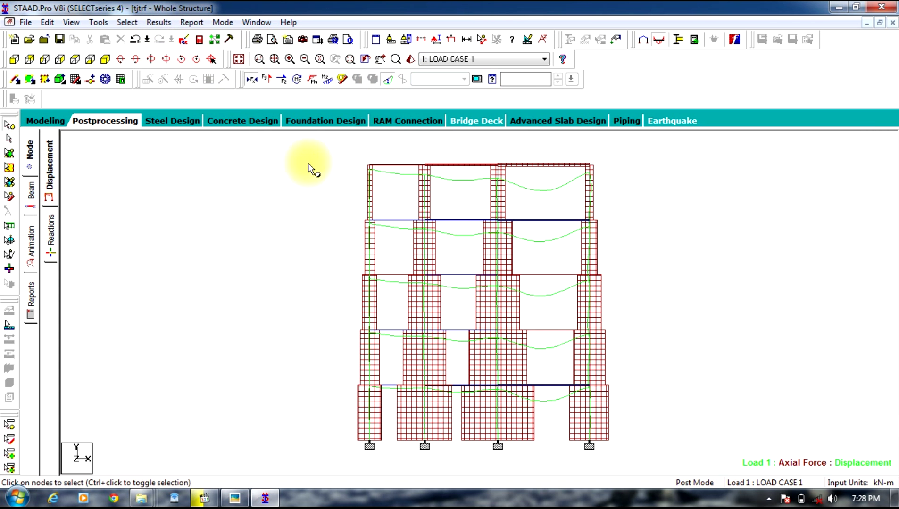
{"action": "left_click", "coordinate": [252, 80]}
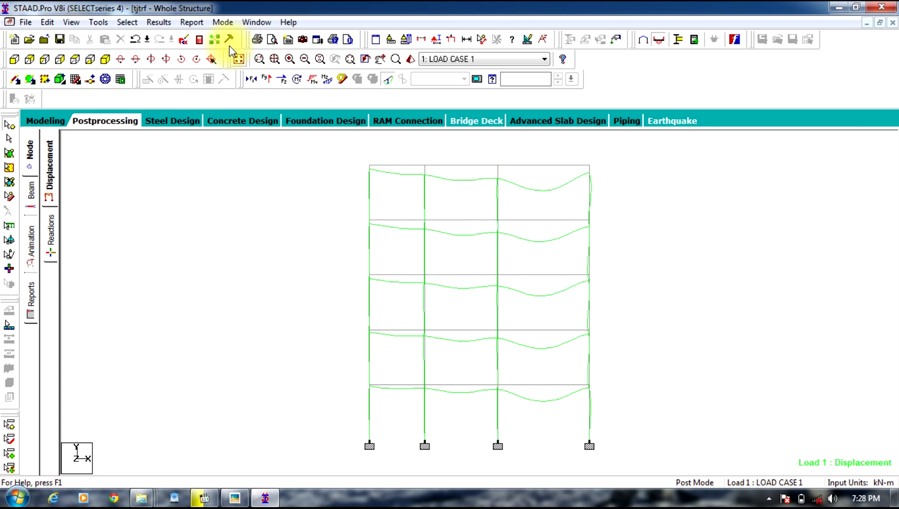
Annotate the beams with combined stress maximum values, dismissing the axial diagram warning
{"action": "left_click", "coordinate": [189, 23]}
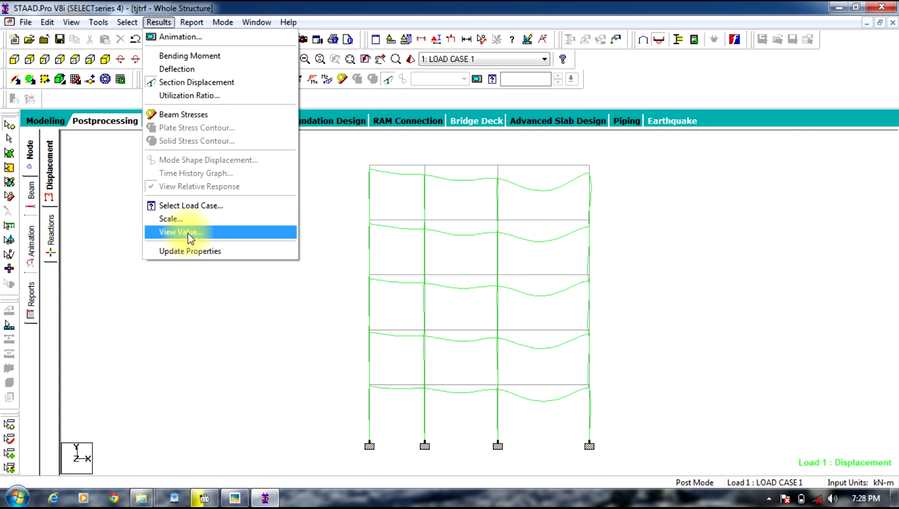
{"action": "left_click", "coordinate": [206, 231]}
{"action": "left_click", "coordinate": [406, 149]}
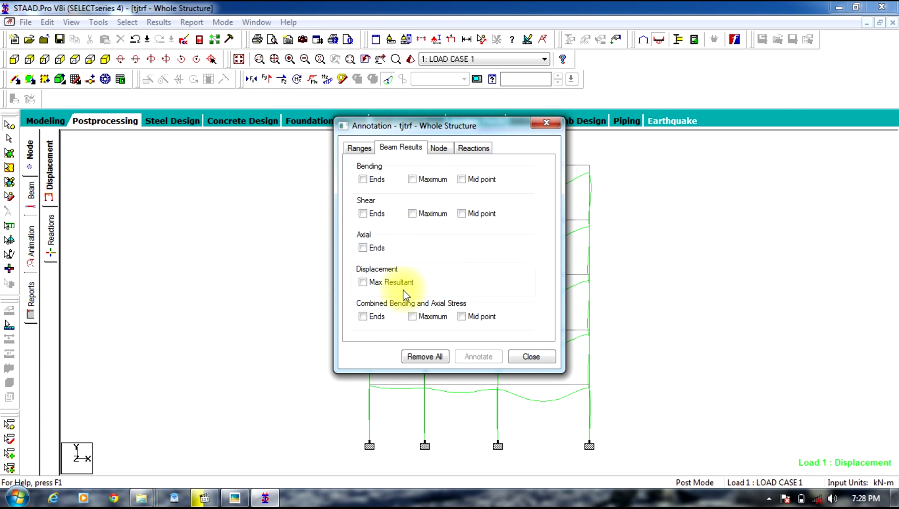
{"action": "left_click", "coordinate": [428, 315]}
{"action": "left_click", "coordinate": [476, 357]}
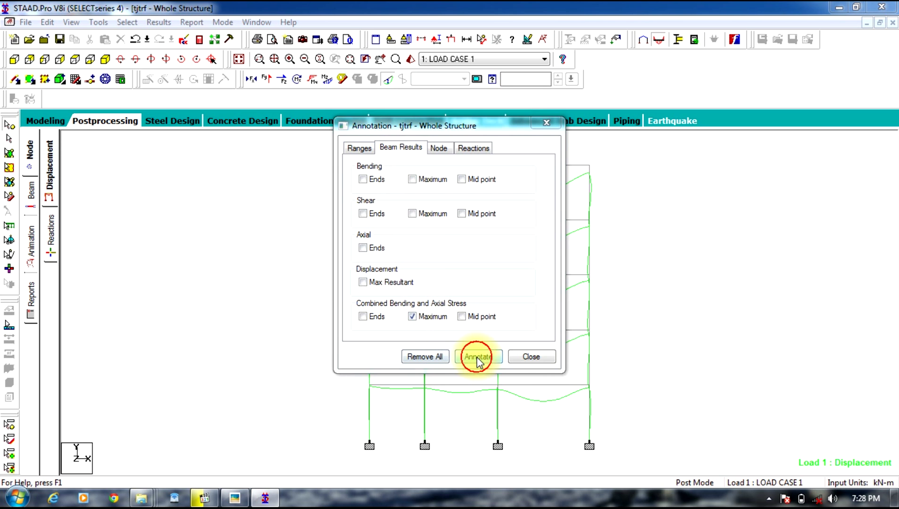
{"action": "left_click", "coordinate": [558, 282]}
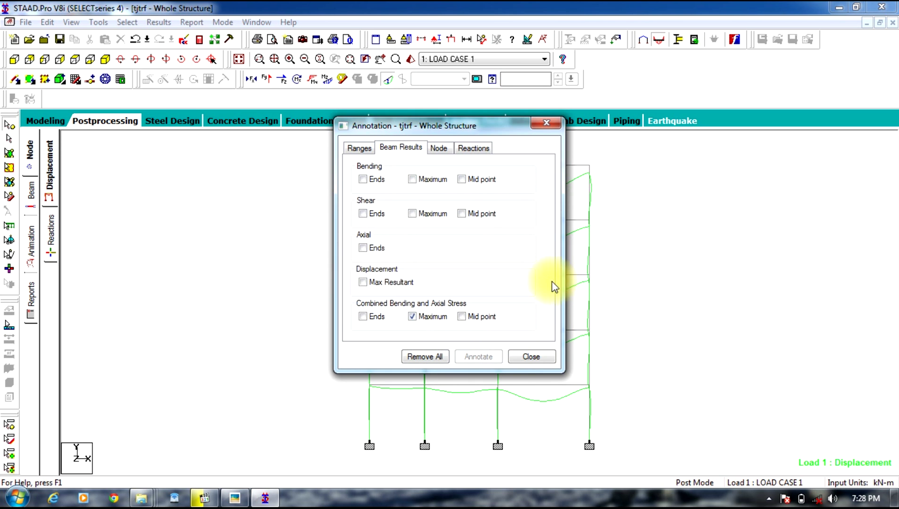
{"action": "left_click", "coordinate": [529, 357]}
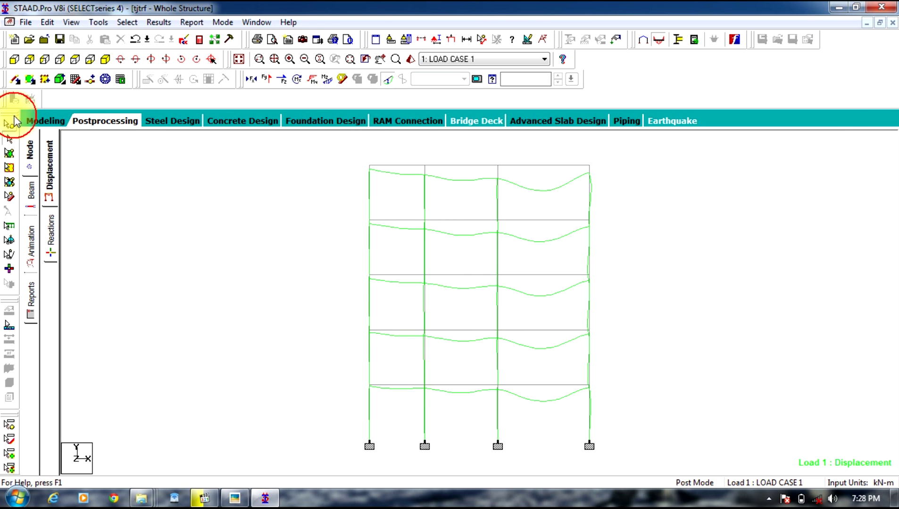
Relabel each beam with its maximum resultant displacement instead, peaking at 11.379 mm
{"action": "left_click", "coordinate": [157, 22]}
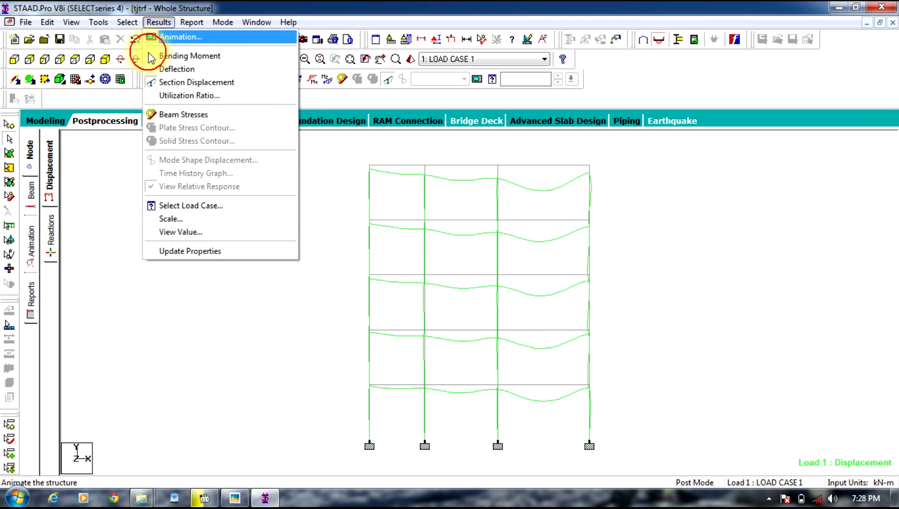
{"action": "left_click", "coordinate": [188, 233]}
{"action": "left_click", "coordinate": [396, 147]}
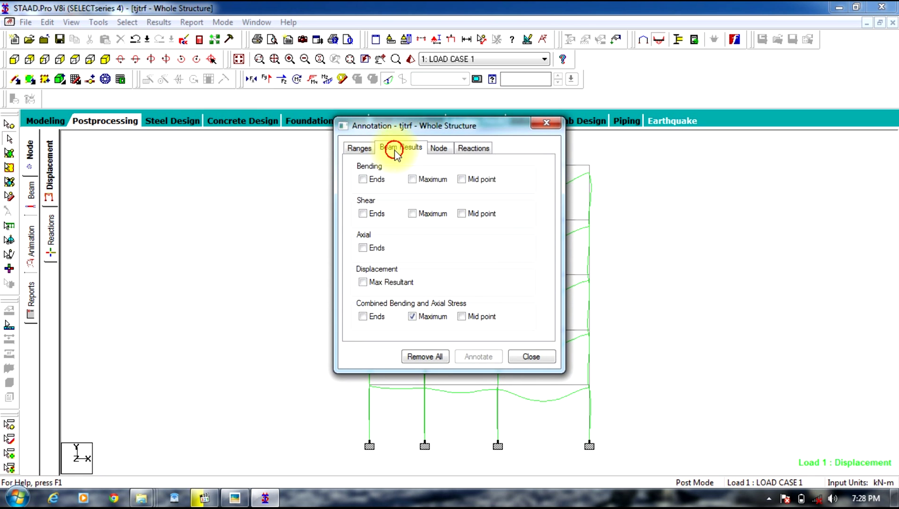
{"action": "left_click", "coordinate": [390, 284]}
{"action": "left_click", "coordinate": [414, 317]}
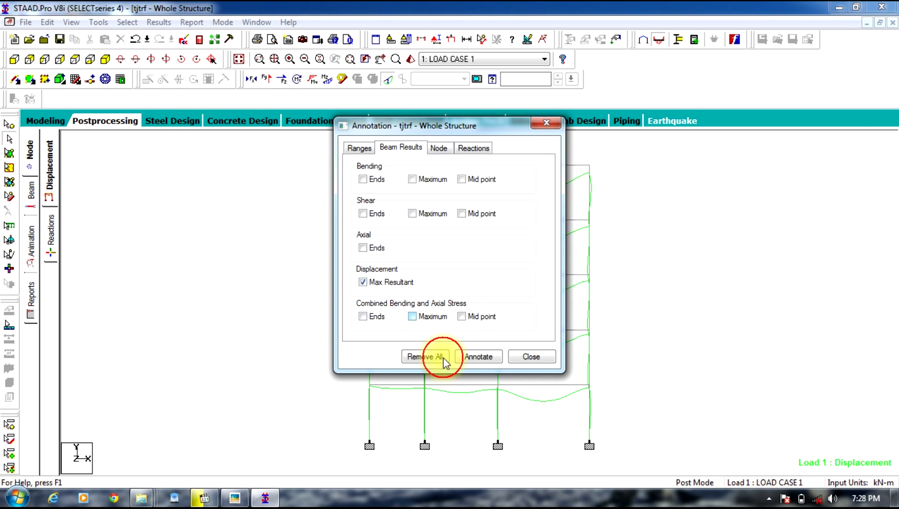
{"action": "left_click", "coordinate": [479, 357]}
{"action": "left_click", "coordinate": [531, 357]}
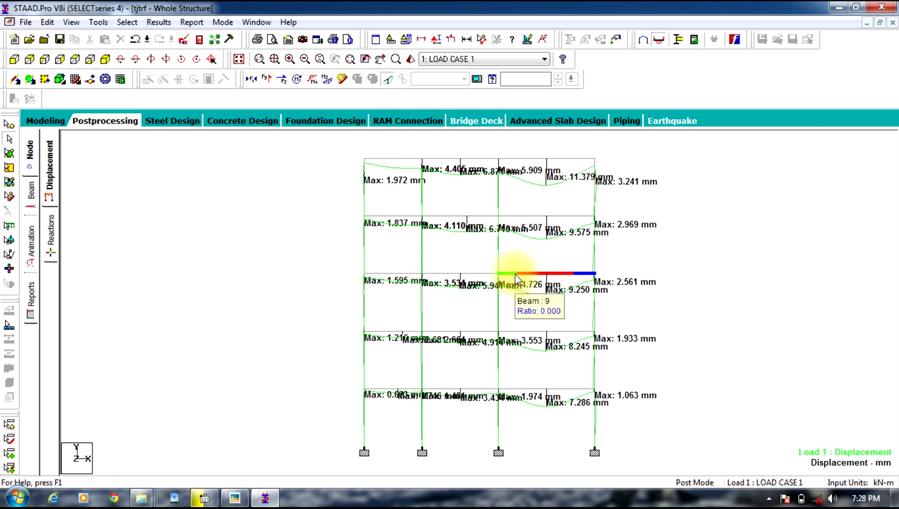
{"action": "left_click", "coordinate": [396, 59]}
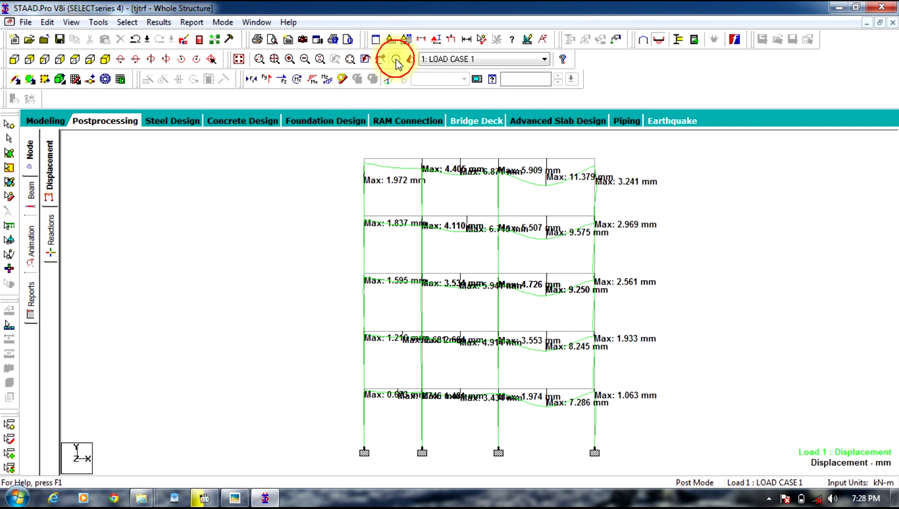
Magnify the top-left beam's labels, then clear the displacement, beam stress and moment diagrams
{"action": "left_click_drag", "start_coordinate": [401, 181], "coordinate": [400, 103]}
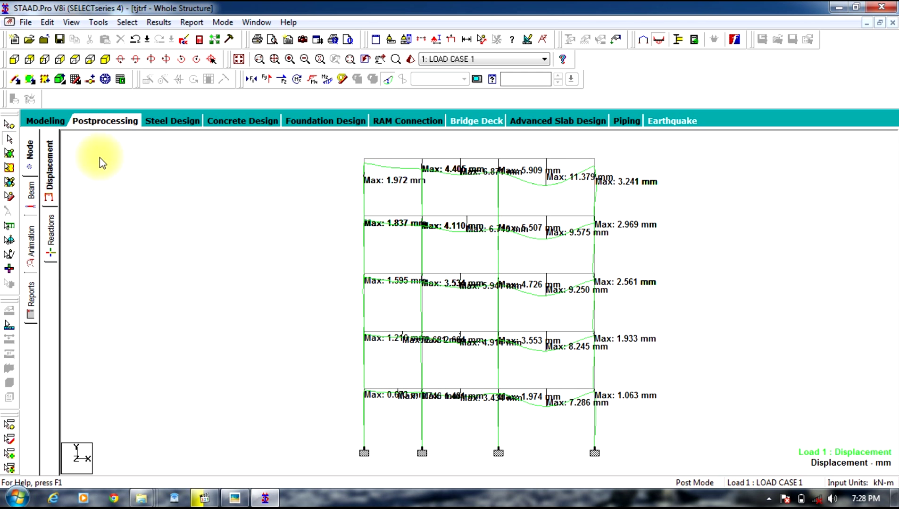
{"action": "left_click", "coordinate": [387, 80]}
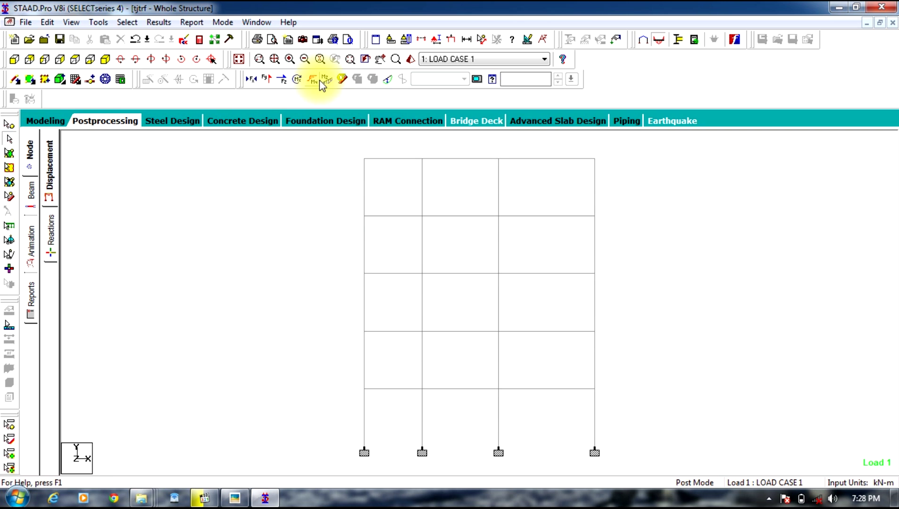
{"action": "left_click", "coordinate": [340, 79]}
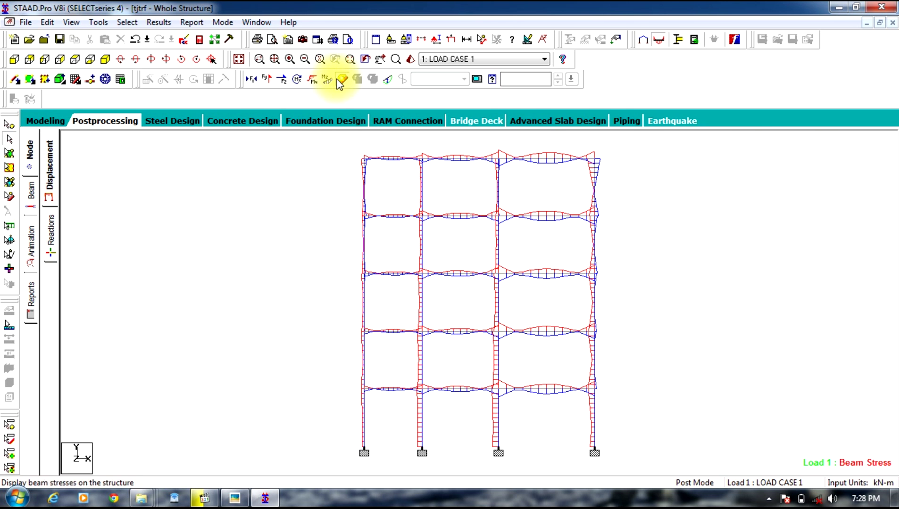
{"action": "left_click", "coordinate": [328, 79]}
{"action": "left_click", "coordinate": [327, 80]}
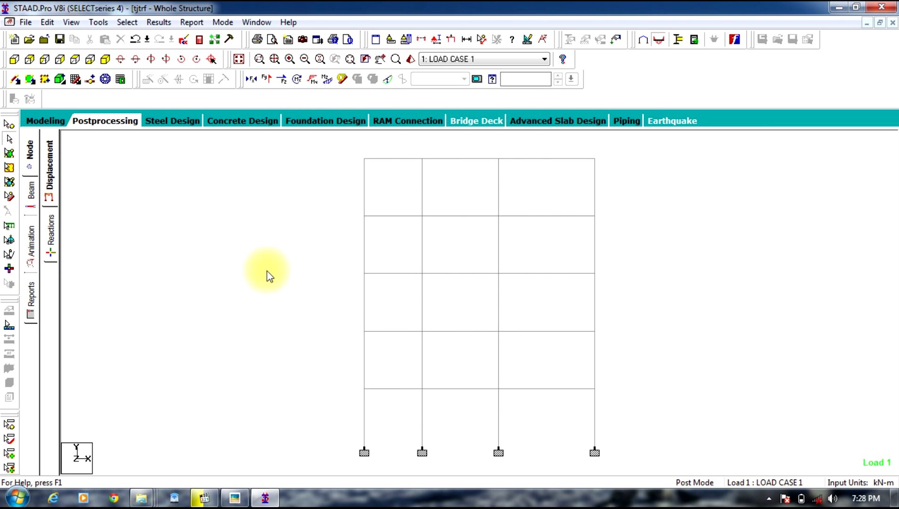
Show support reactions such as X = 7.016 kN and Y = 378.468 kN in a maximized view
{"action": "left_click", "coordinate": [49, 251]}
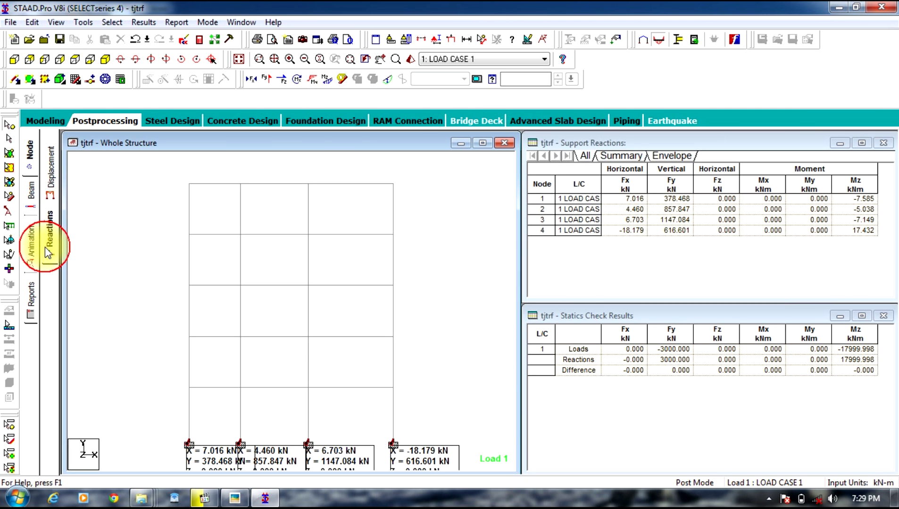
{"action": "left_click", "coordinate": [481, 143]}
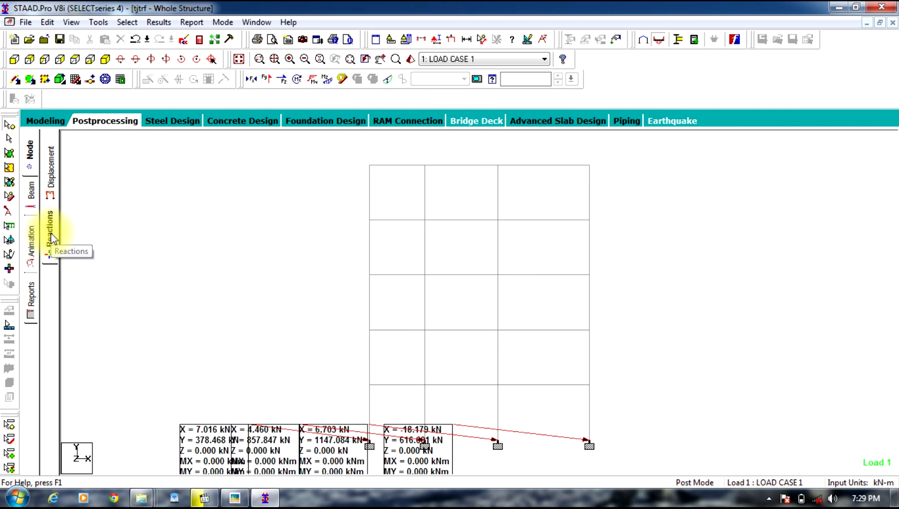